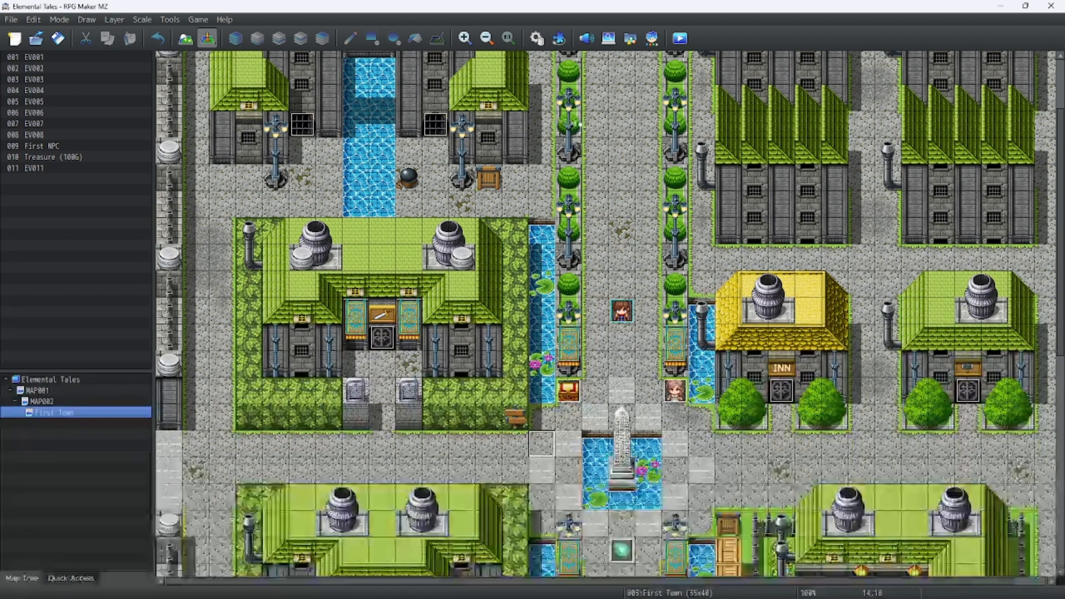
Open the database's item list and name the empty entry 0002 "Small Key".
click(537, 38)
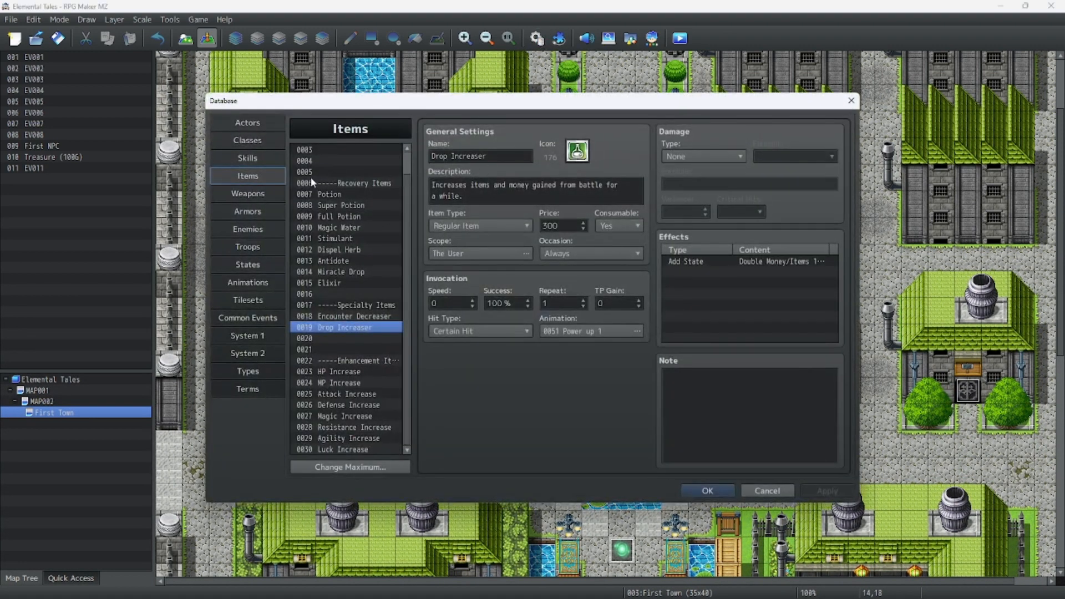
scroll(396, 172, up, 1)
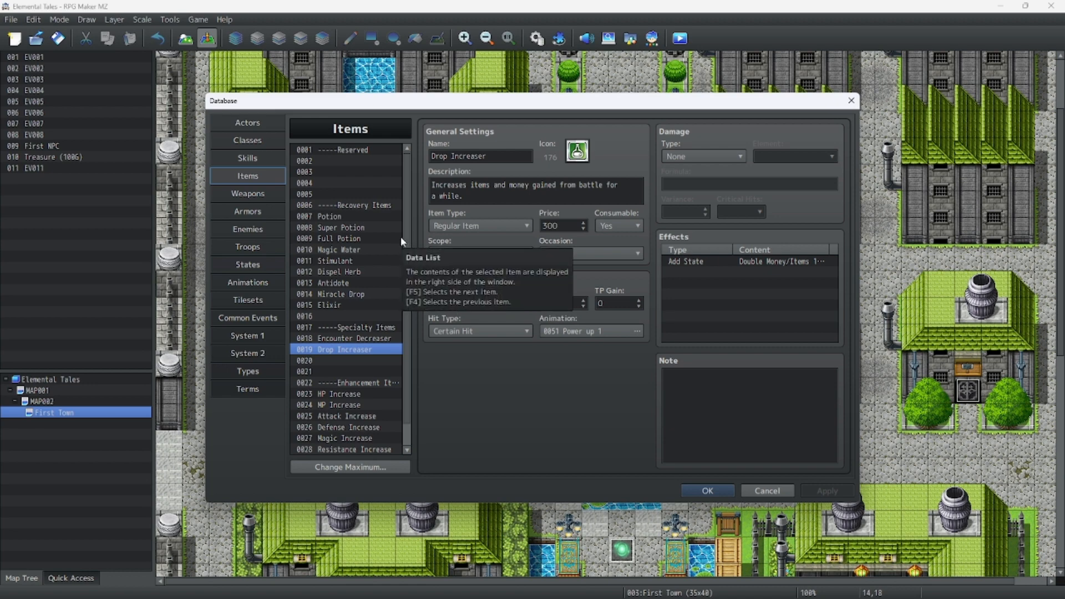
click(364, 161)
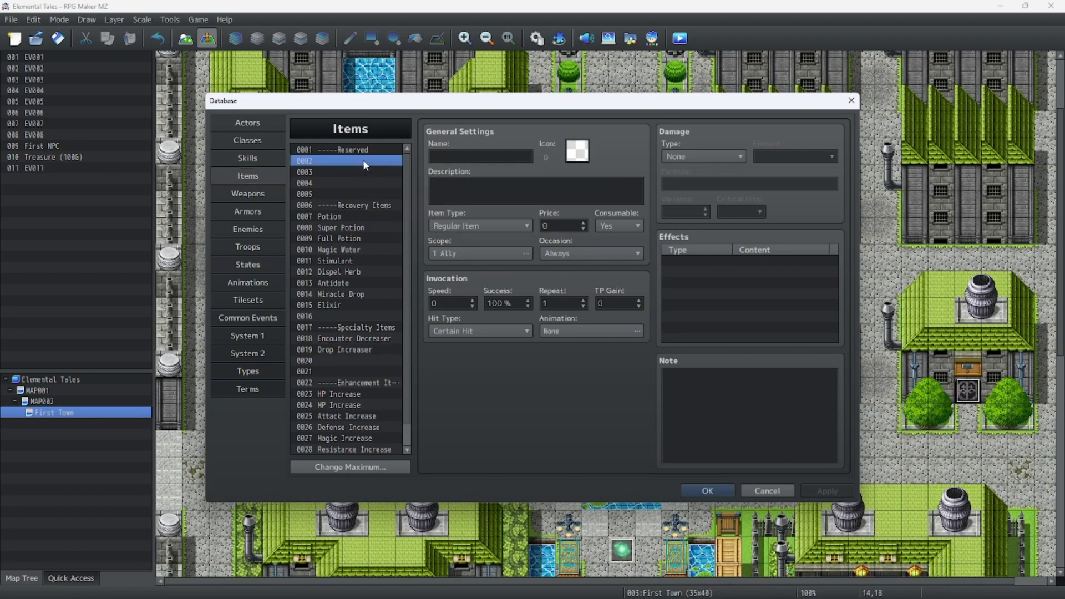
click(488, 160)
text(Sm)
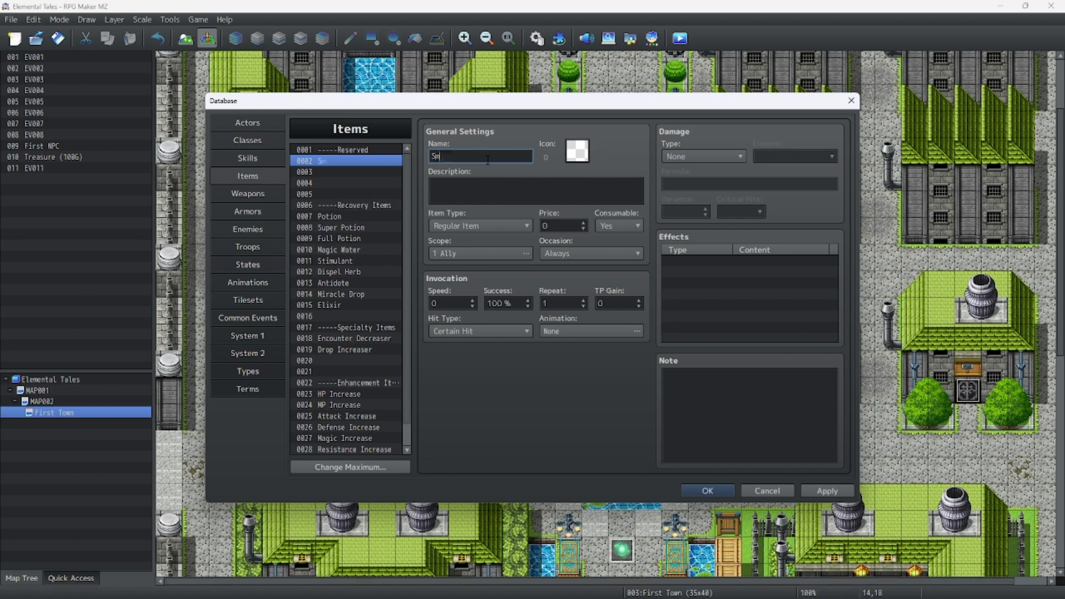
text(all Key)
Give Small Key the key icon 195 and the description "A key that can be used to open a door or chest in a dungeon.".
click(581, 154)
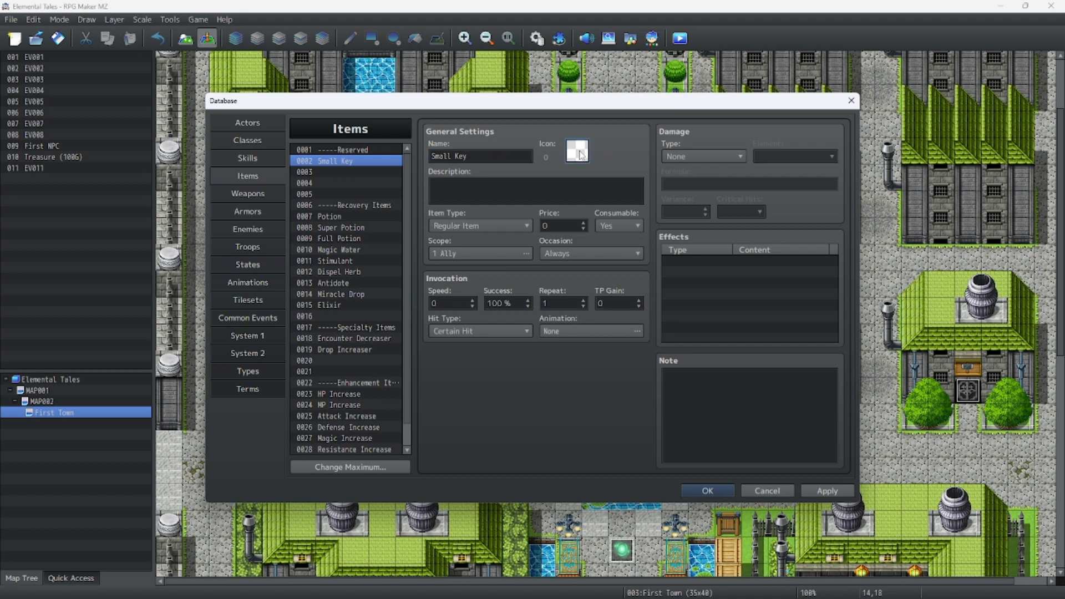
double_click(581, 155)
scroll(511, 315, down, 3)
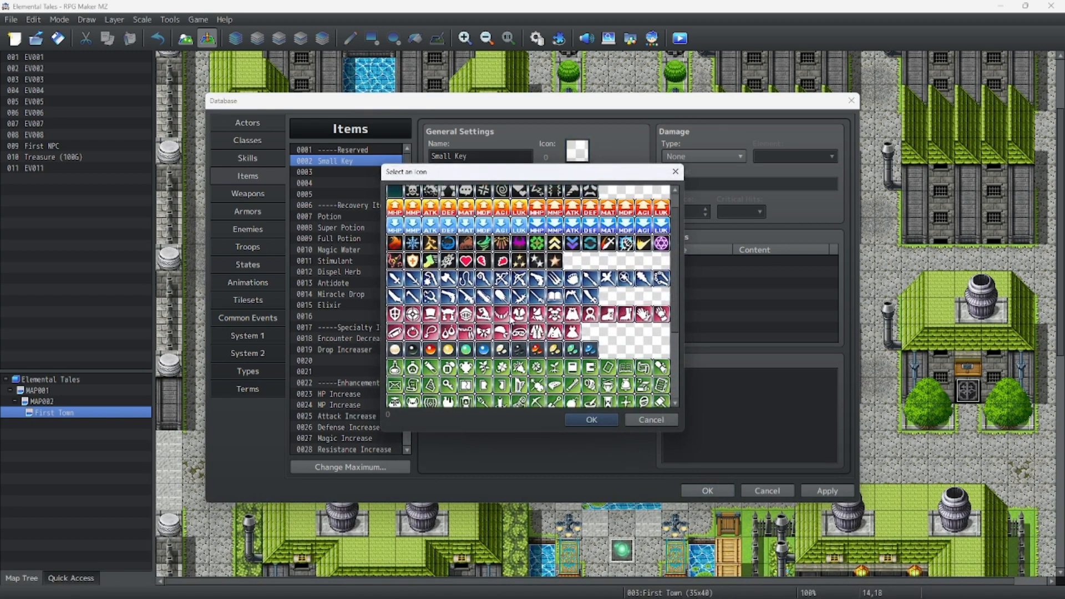
double_click(447, 352)
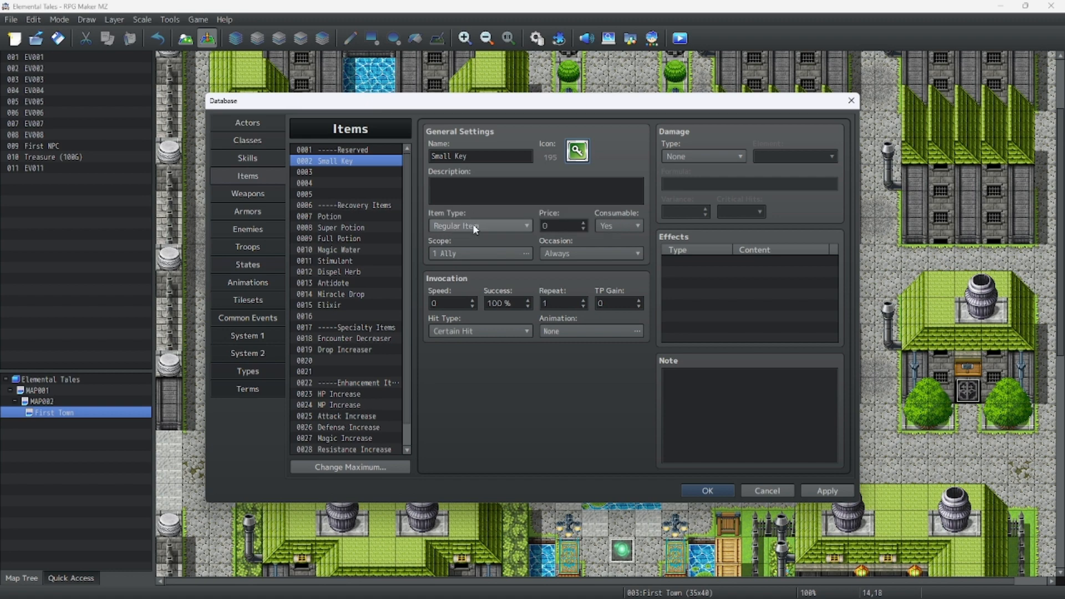
click(460, 190)
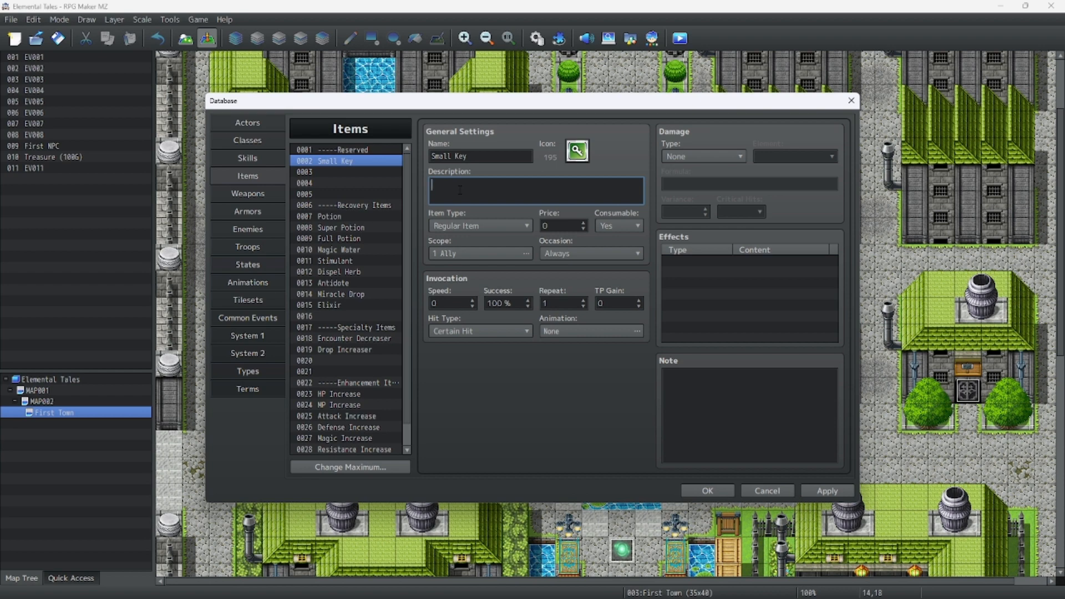
text(A key that can be used to open a door or chest in a dungeon.)
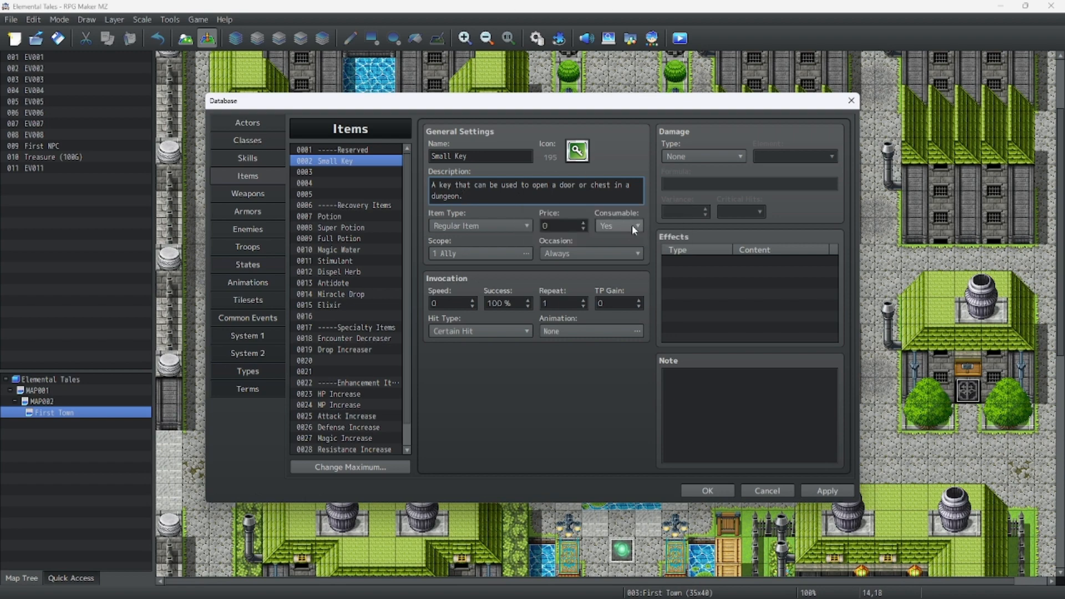
Set Small Key's item type to Key Item and make it non-consumable.
click(481, 225)
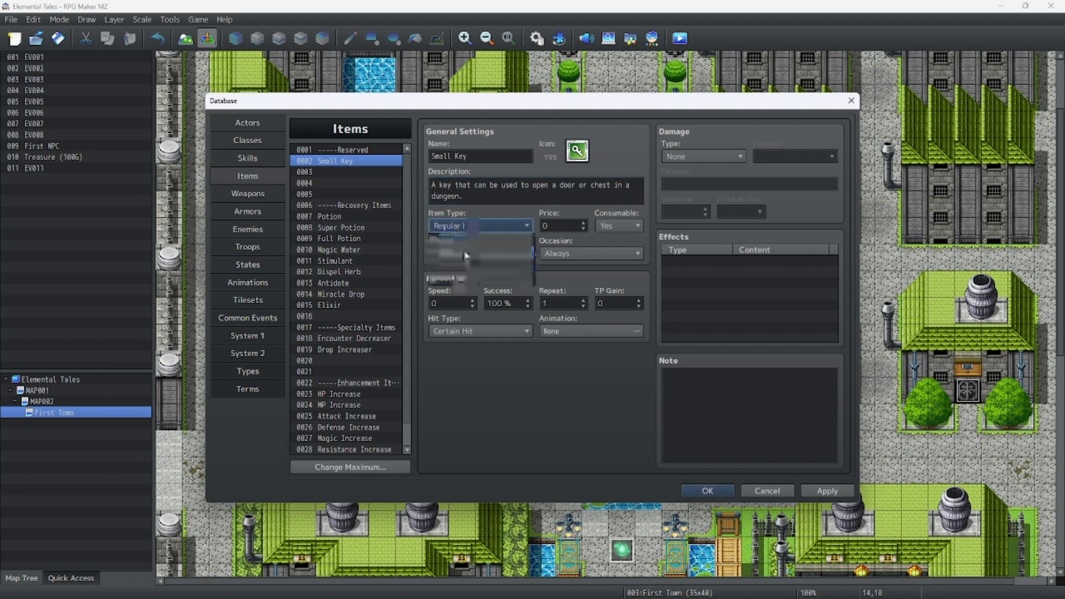
click(471, 253)
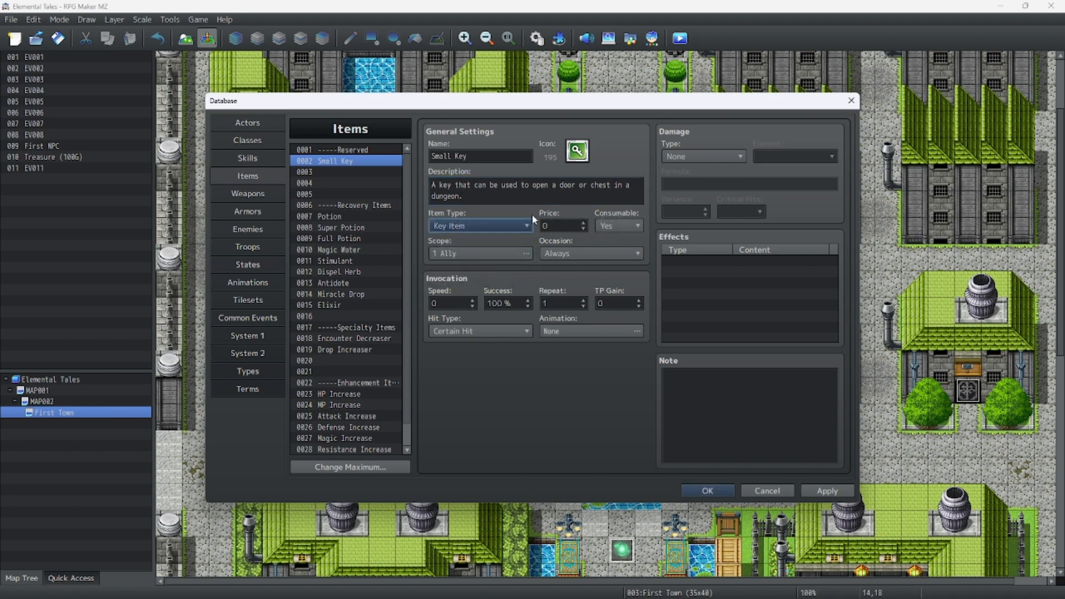
click(619, 225)
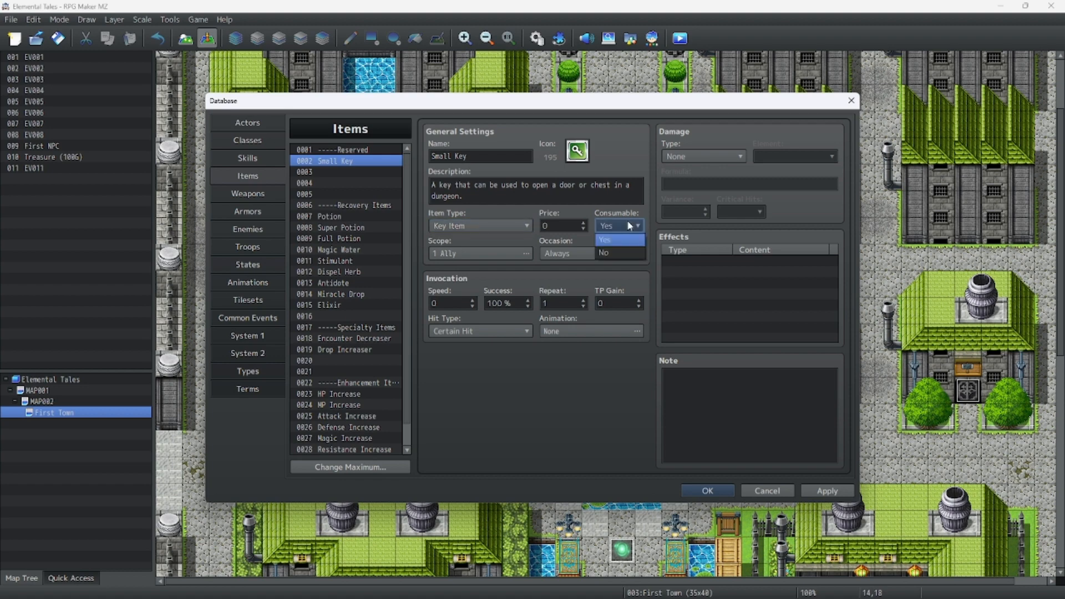
click(612, 254)
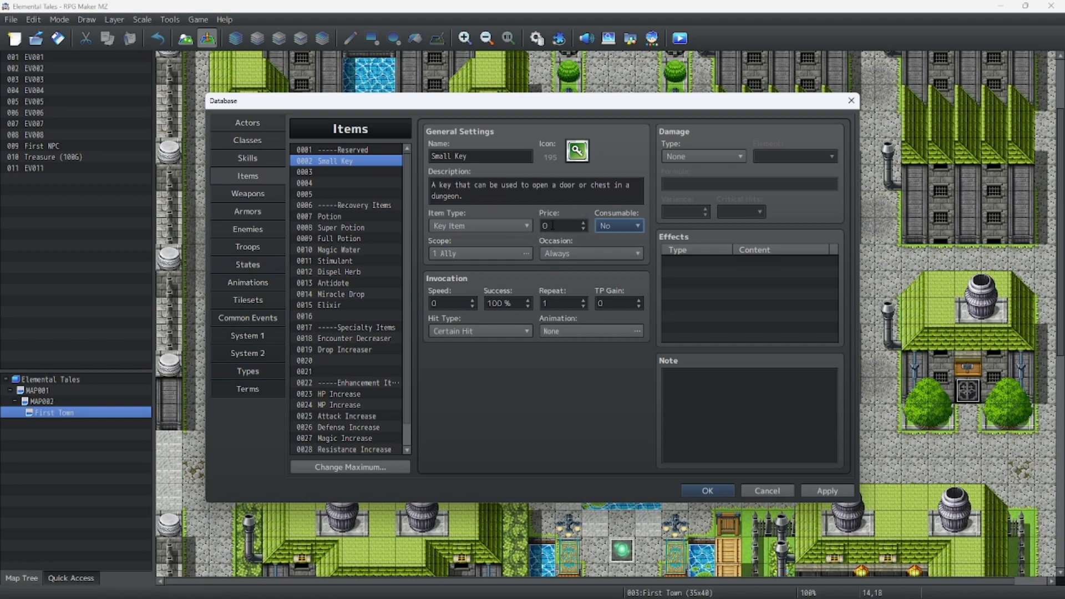
Set the Small Key's scope to None and its occasion to Never, consulting the Potion's settings for comparison.
click(337, 217)
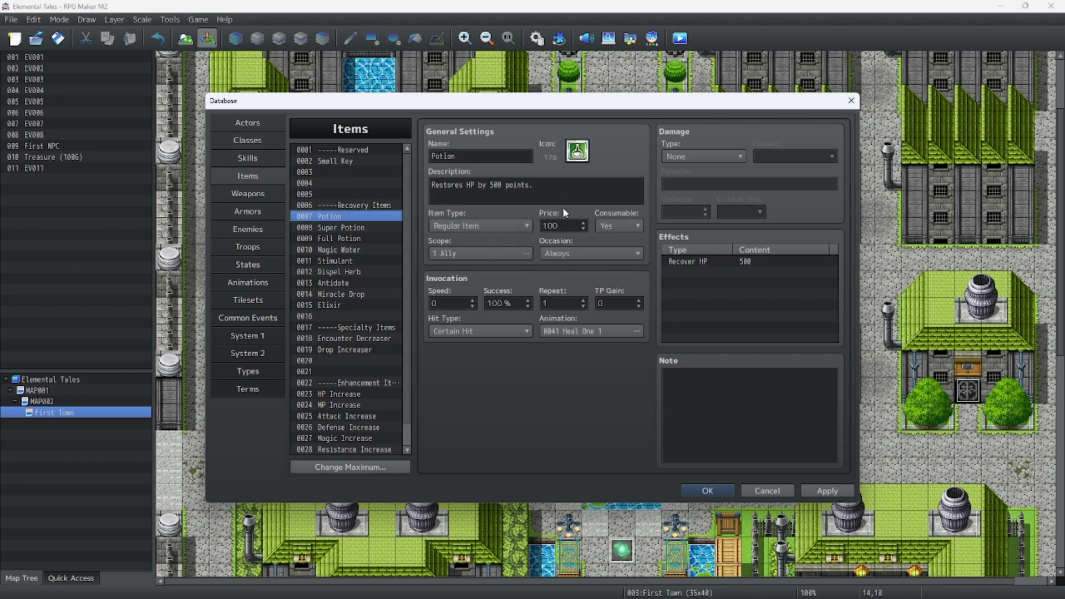
click(324, 162)
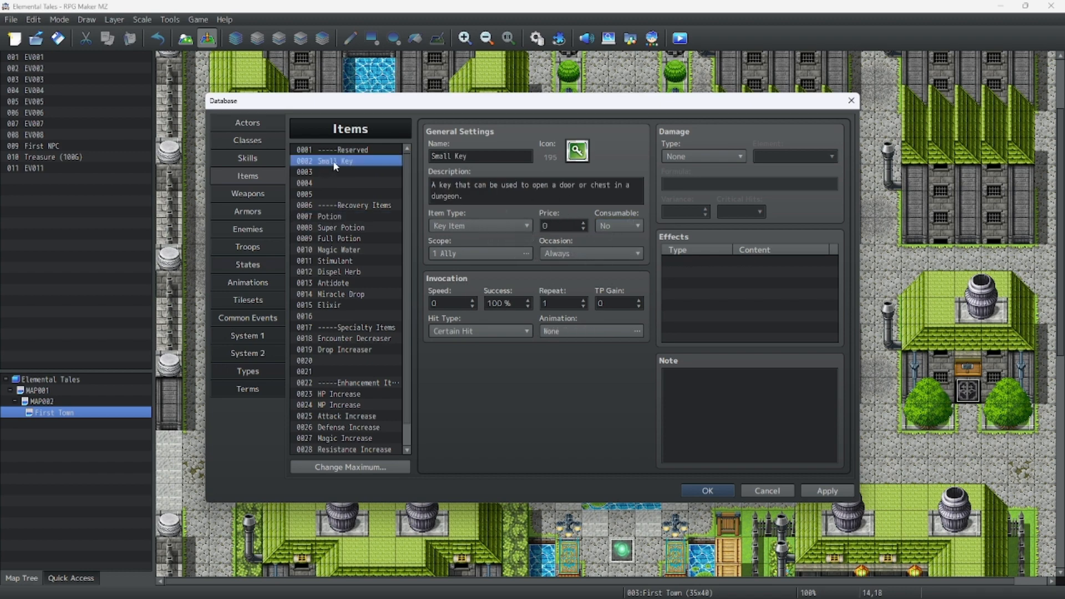
click(486, 252)
click(412, 277)
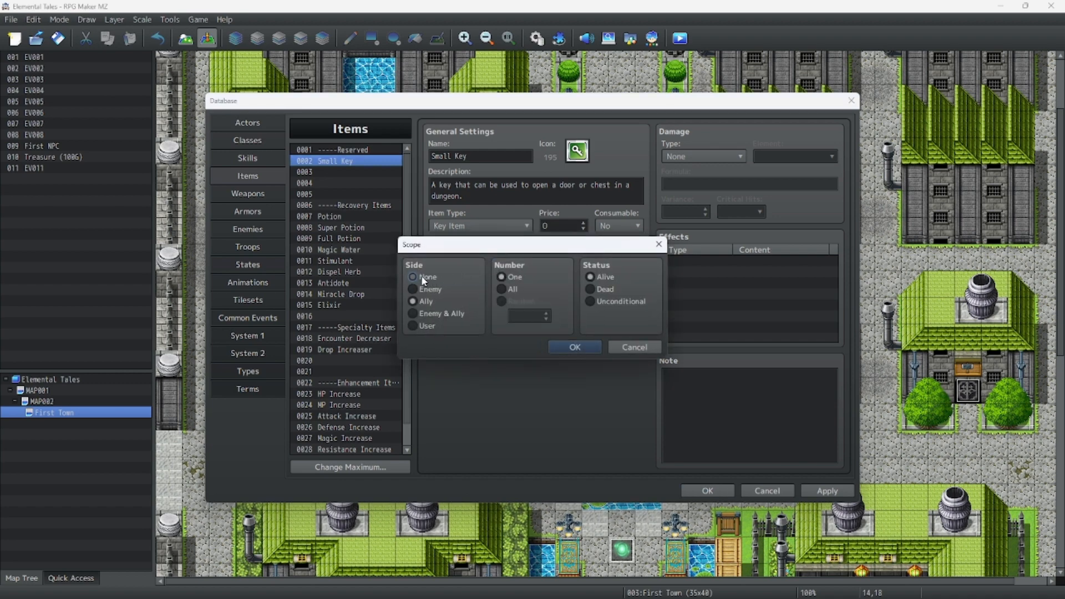
click(586, 347)
click(585, 253)
click(567, 321)
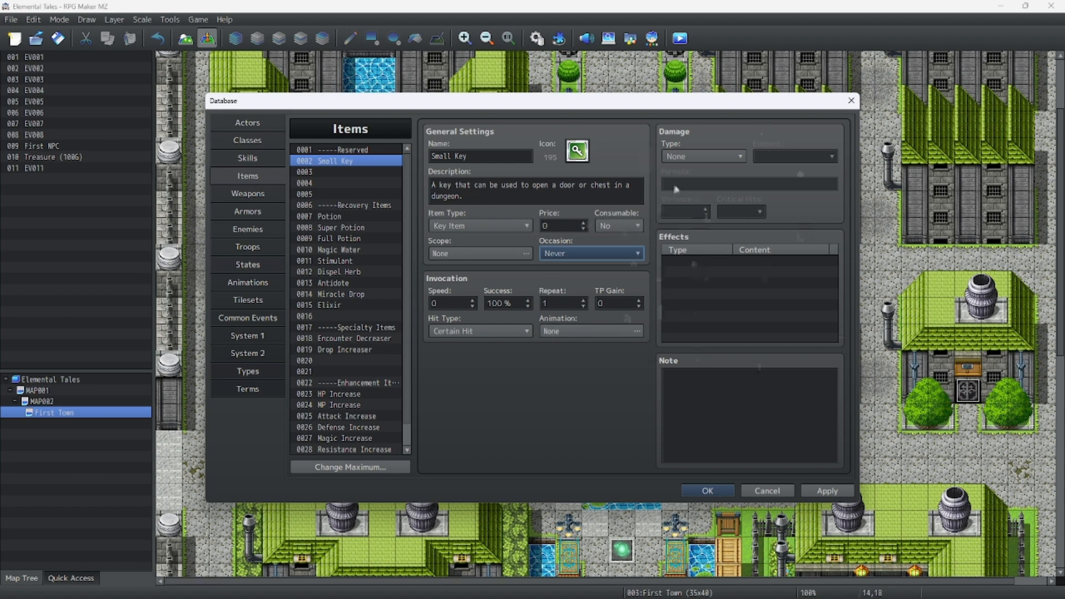
Change the maximum number of item entries in the database to 40.
scroll(401, 354, down, 1)
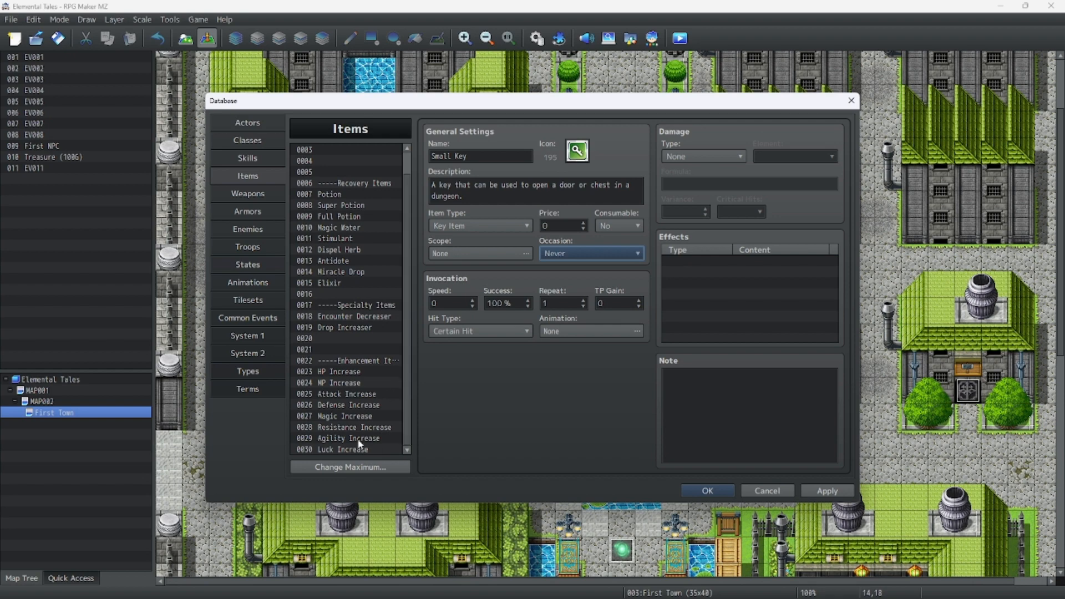
click(326, 468)
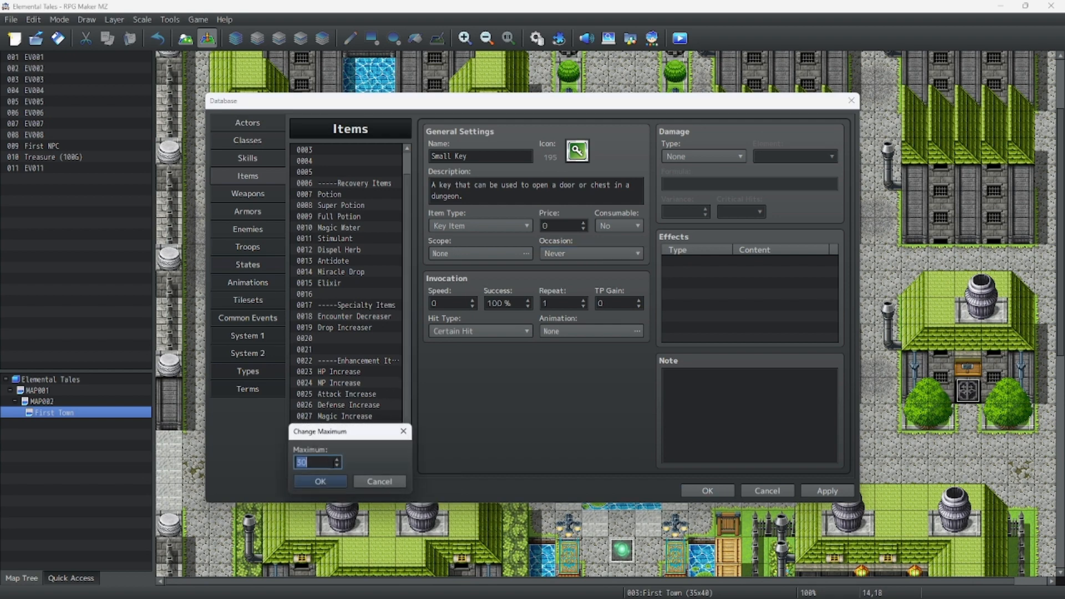
key(BackSpace)
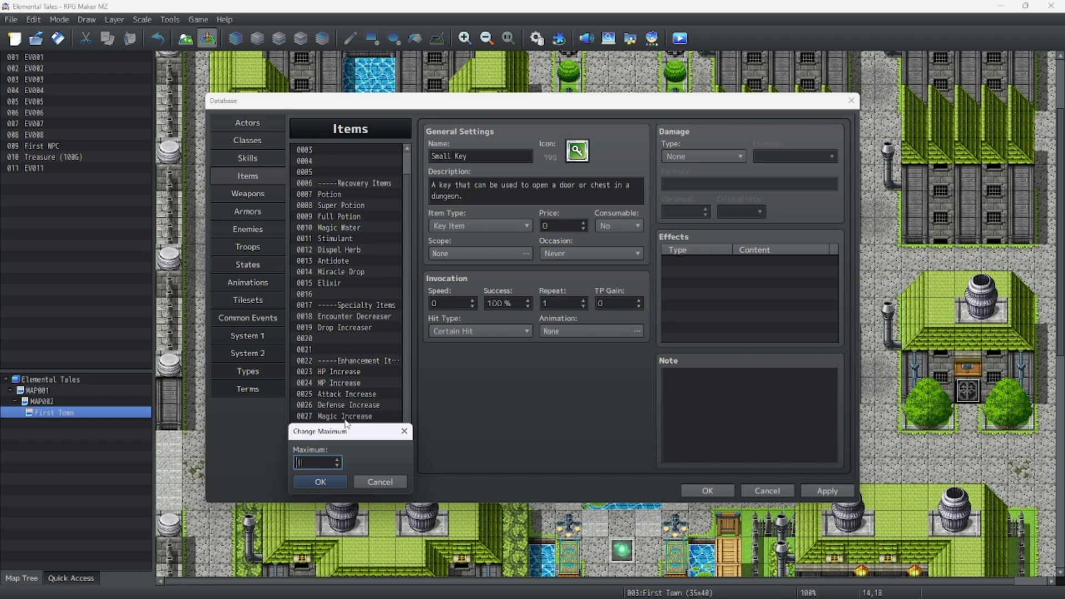
text(40)
click(312, 481)
Name the empty item entry 0031 "--Utility Items--" as a category heading.
scroll(366, 420, down, 2)
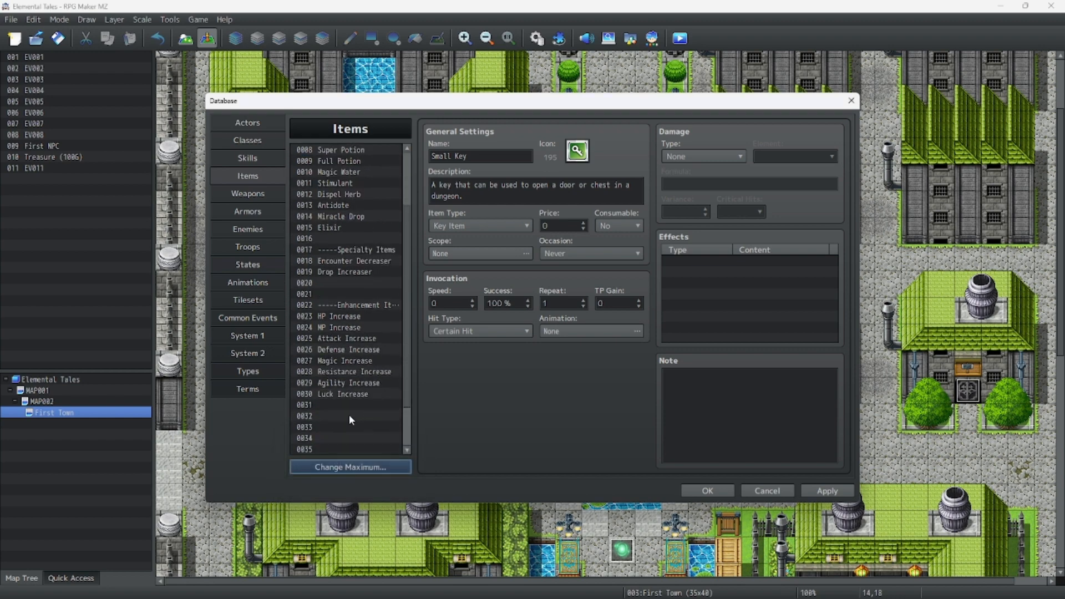
click(345, 406)
click(452, 155)
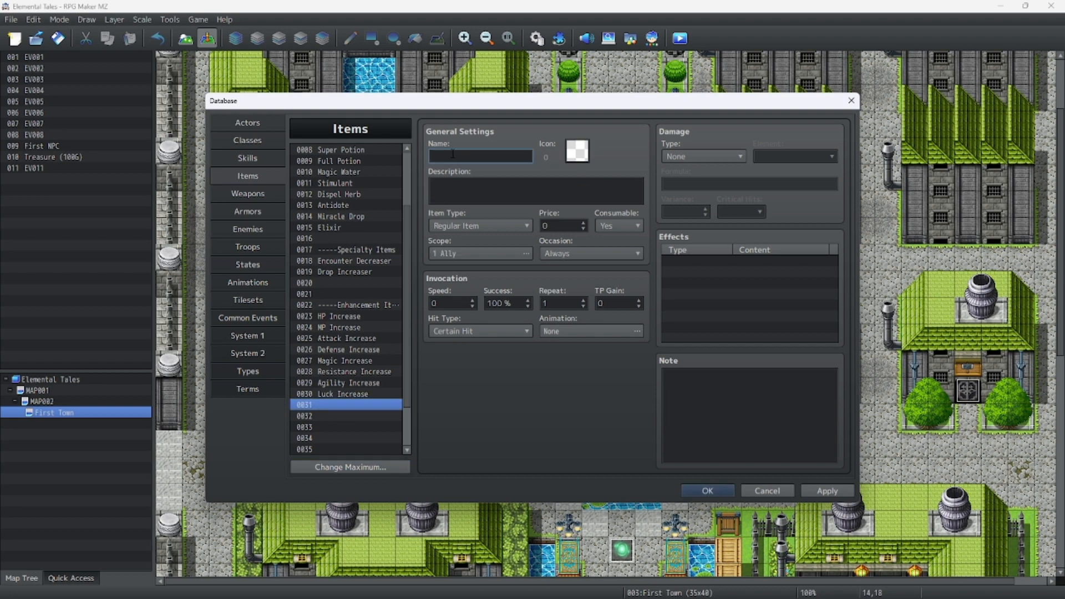
text(--Utility Items--)
Copy the Small Key item and paste it into the empty entry 0032 below the utility heading.
click(333, 417)
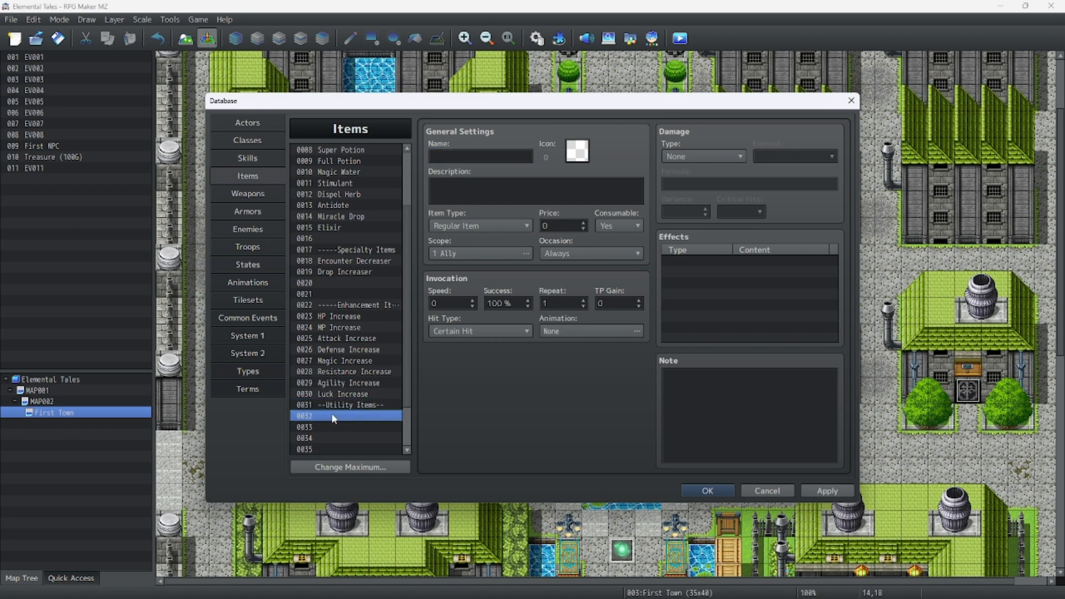
click(470, 158)
scroll(366, 265, up, 3)
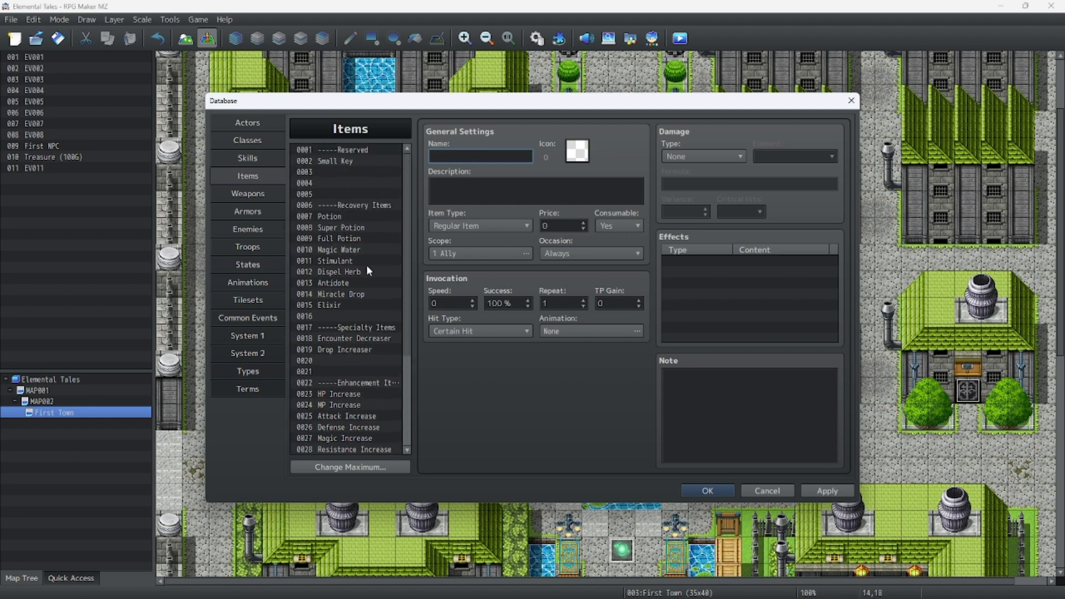
right_click(348, 161)
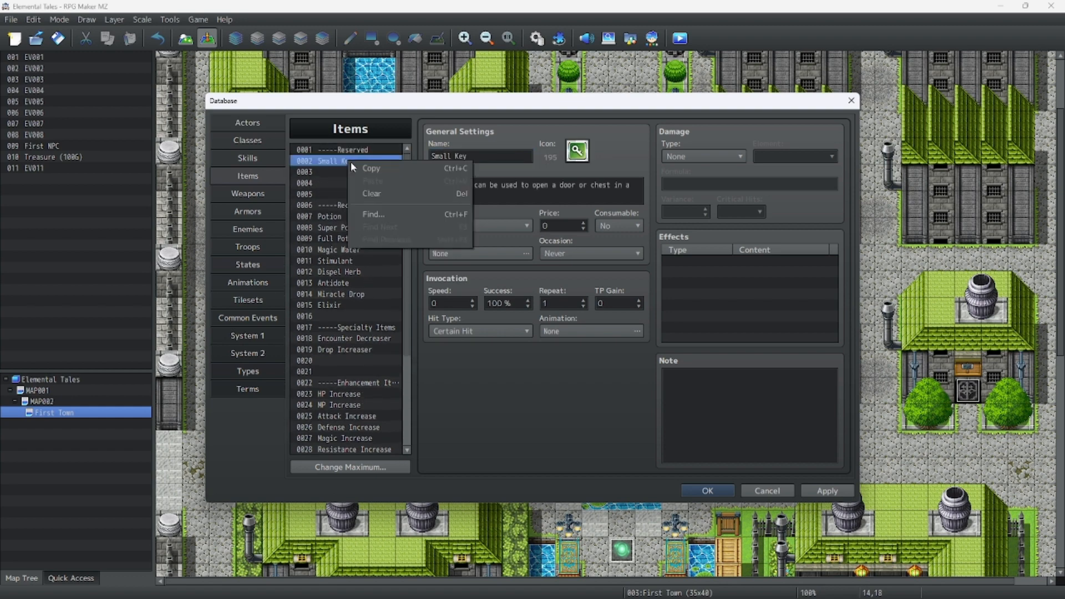
click(378, 174)
scroll(345, 361, down, 3)
click(347, 394)
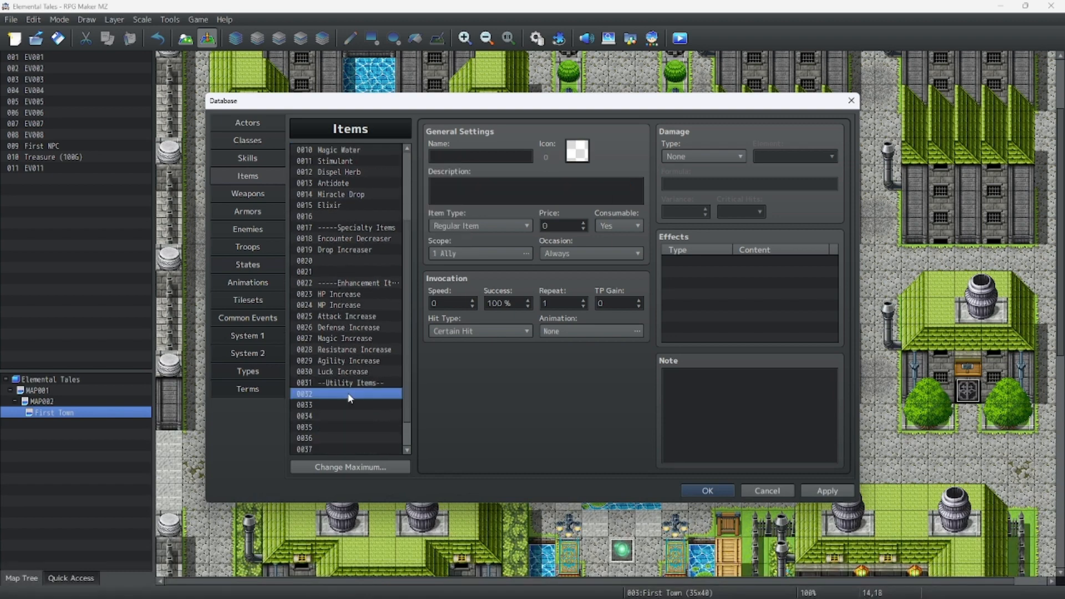
right_click(347, 395)
click(367, 421)
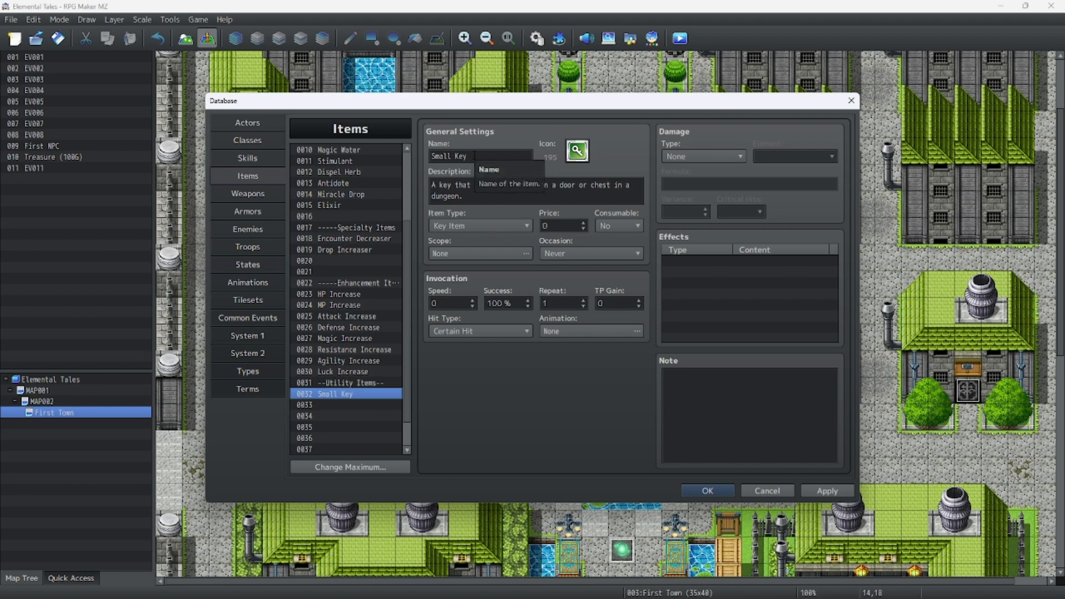
Rename the copied item in entry 0032 to "Heavy Lifter Glove" and assign it the red glove icon 143.
drag(474, 156, 515, 145)
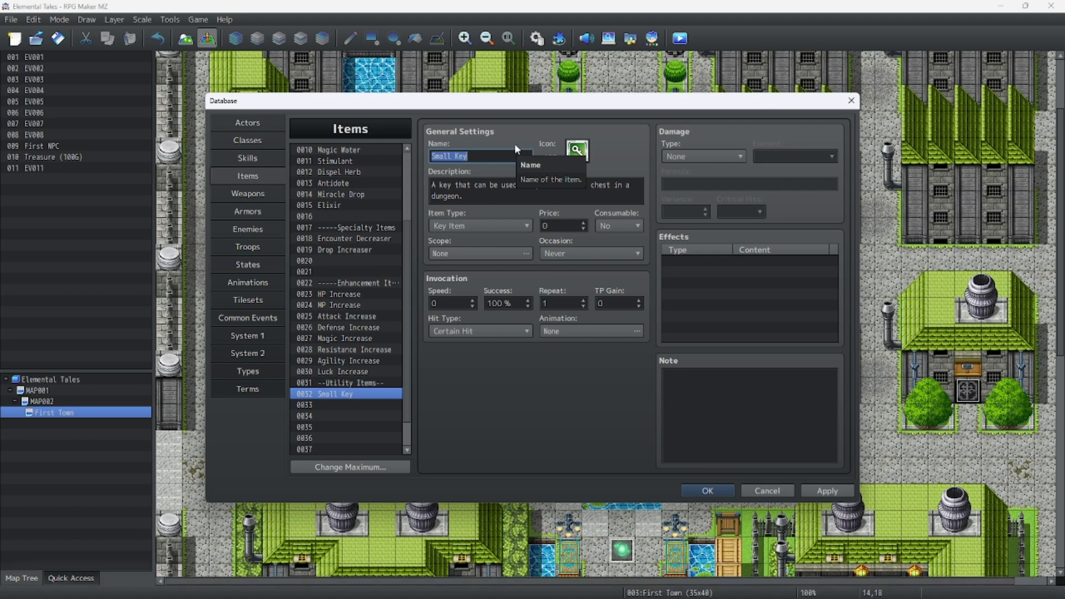
text(Heavy )
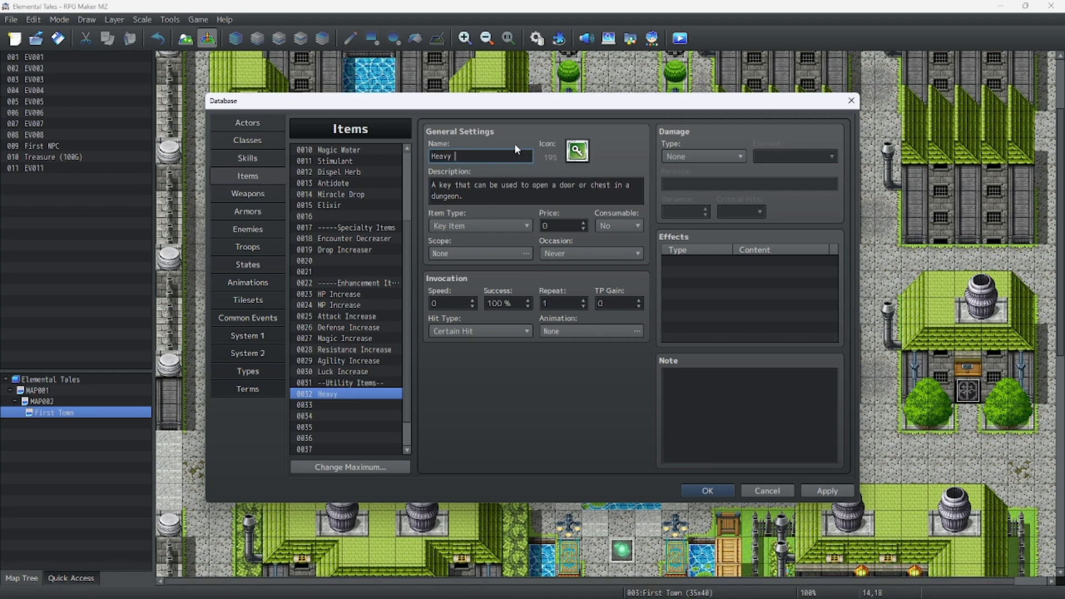
text(Lifter Gli)
drag(476, 198, 434, 174)
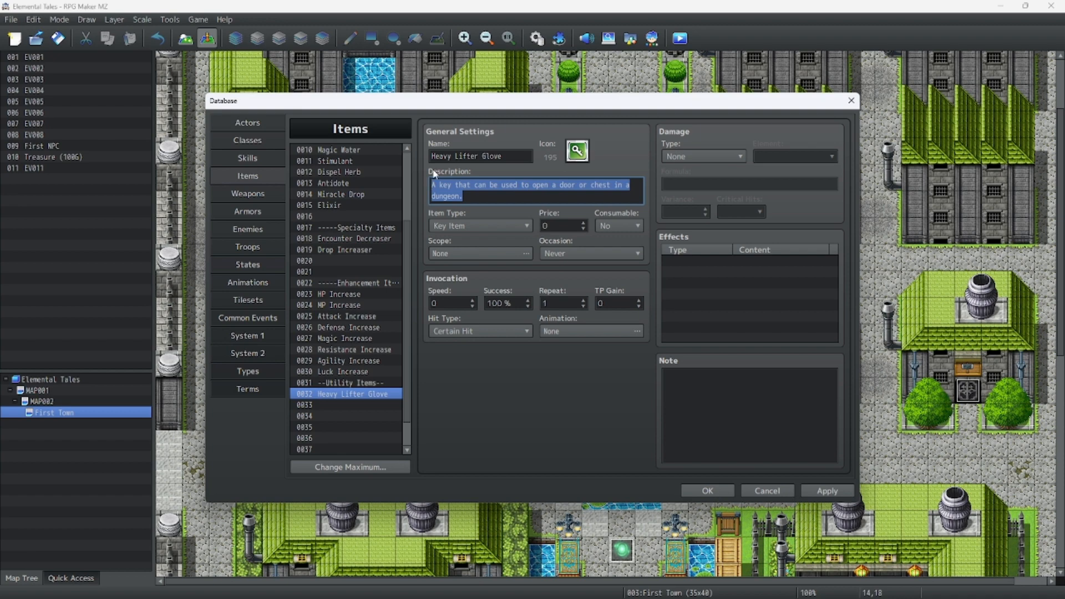
double_click(578, 150)
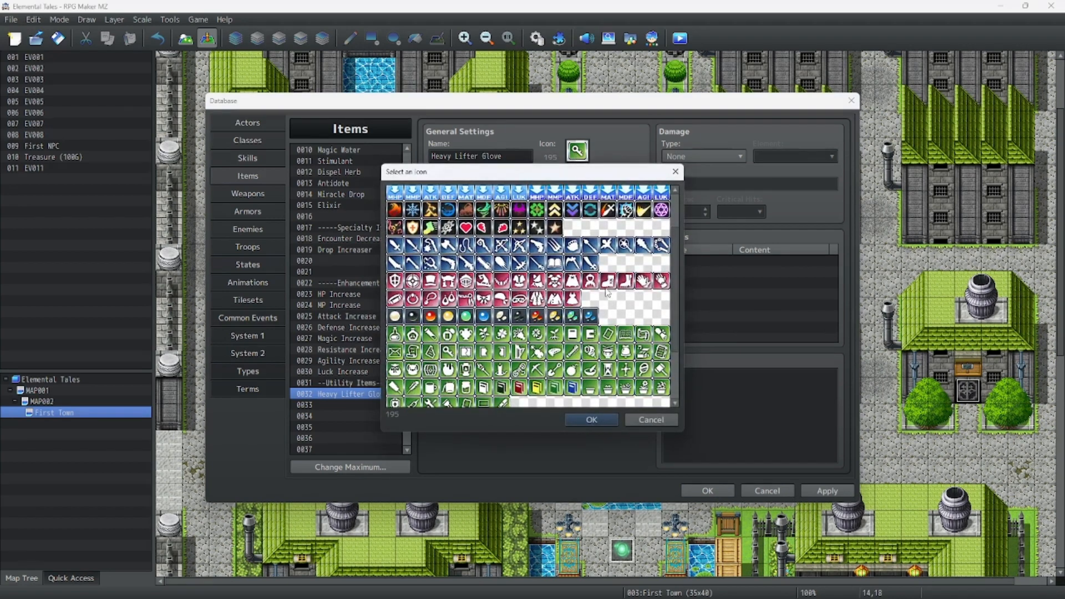
scroll(608, 293, down, 2)
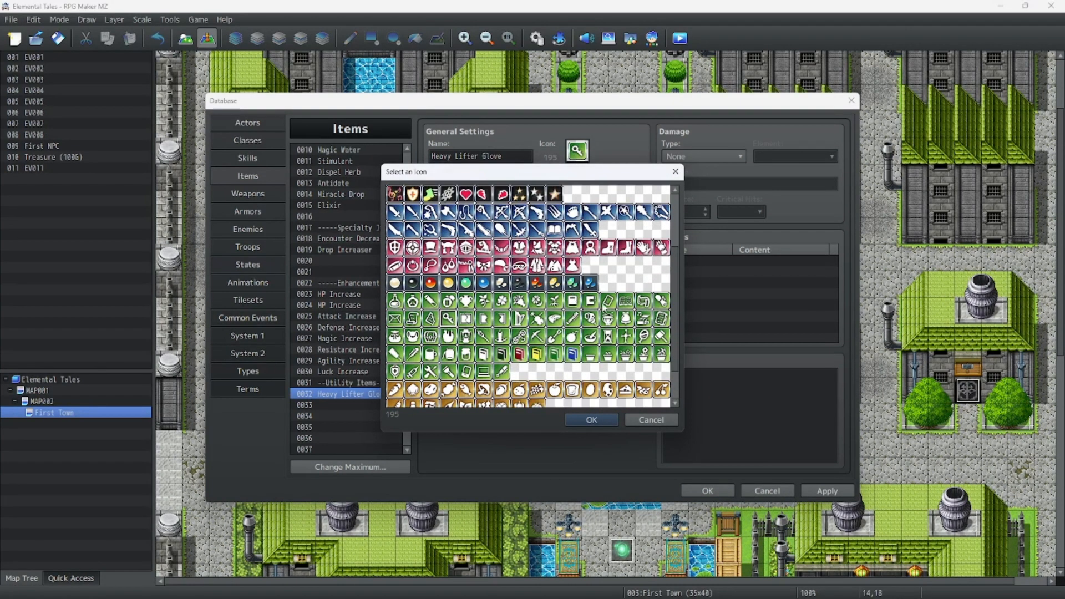
double_click(662, 247)
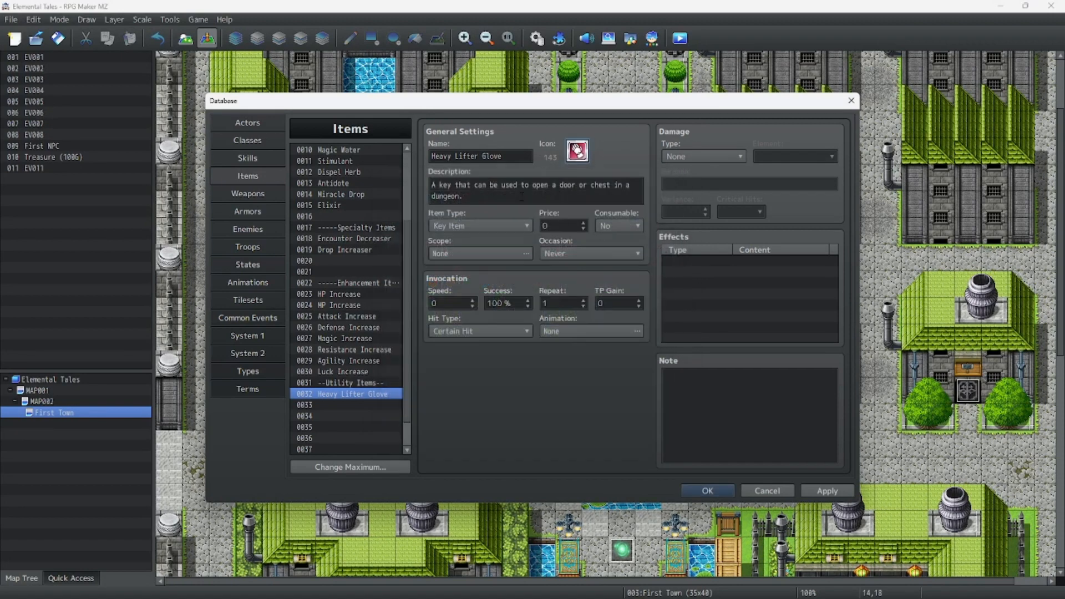
Replace the Heavy Lifter Glove's description with "A glove that can move giant boulders.".
drag(522, 195, 418, 174)
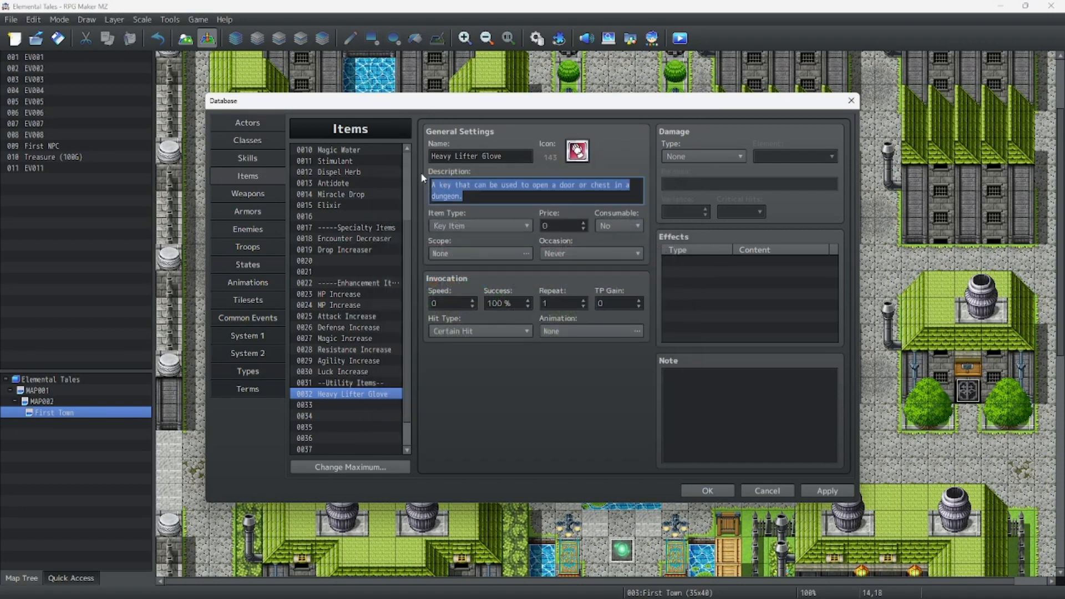
text(A glove that)
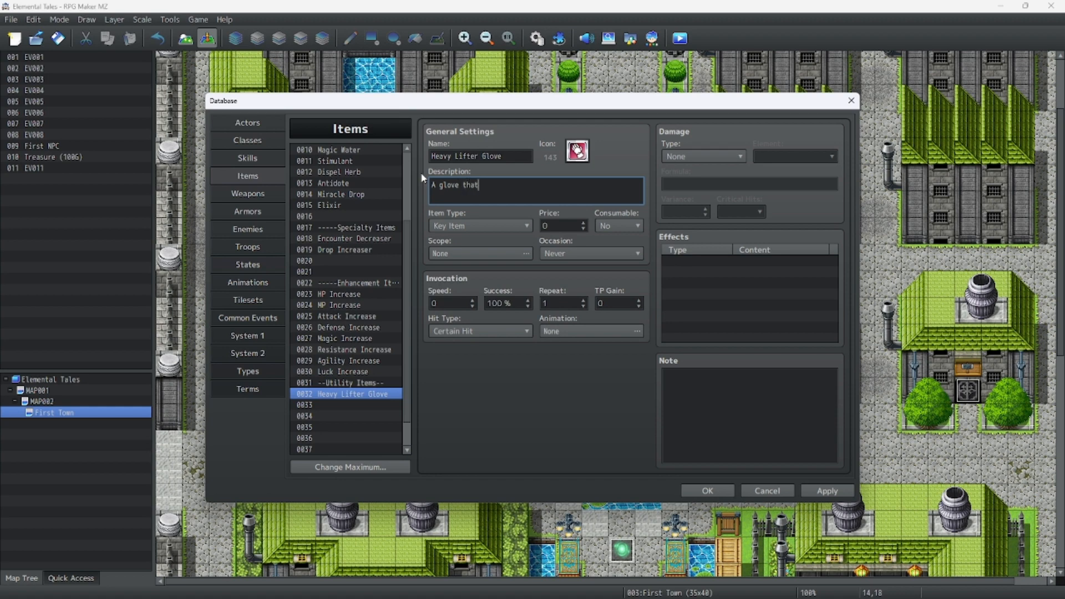
text( can move giant boulders.)
Name the empty item entry 0033 "Bomb" and assign it the green bomb icon 218.
click(356, 405)
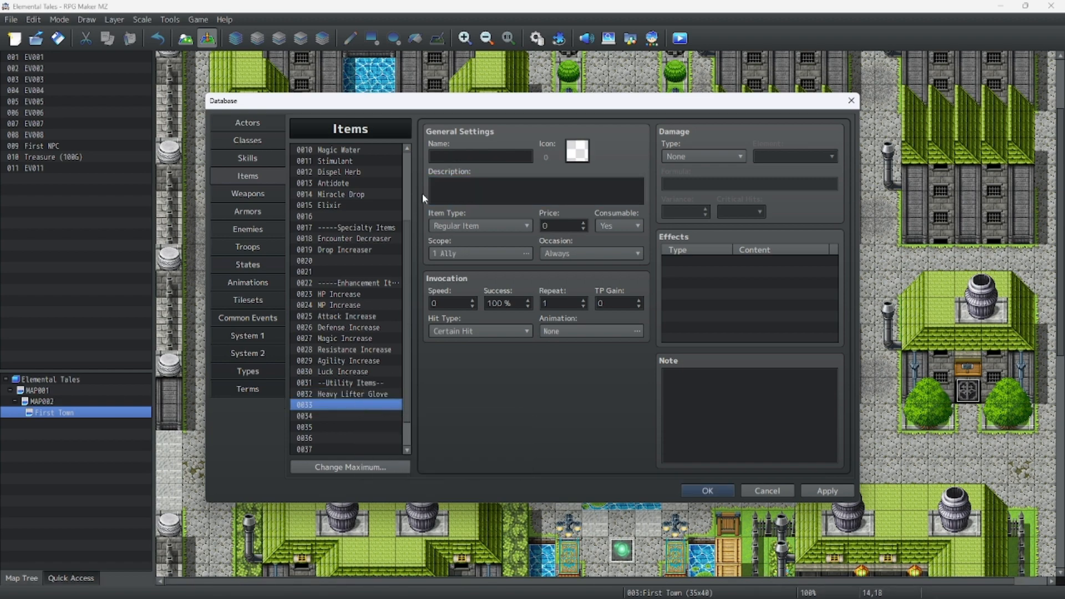
click(454, 156)
text(T)
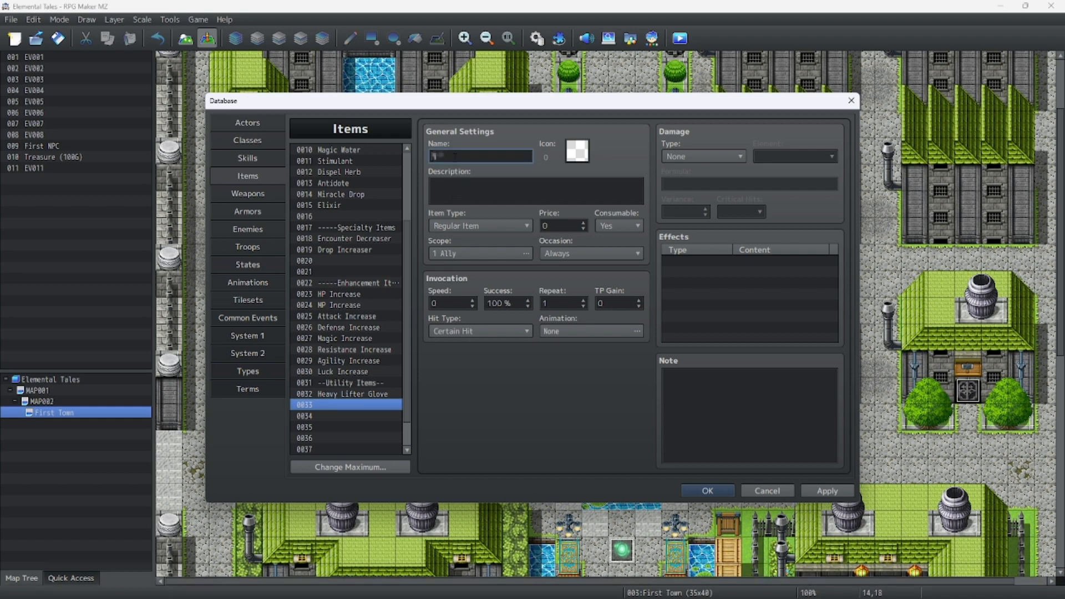
text(omb)
click(583, 152)
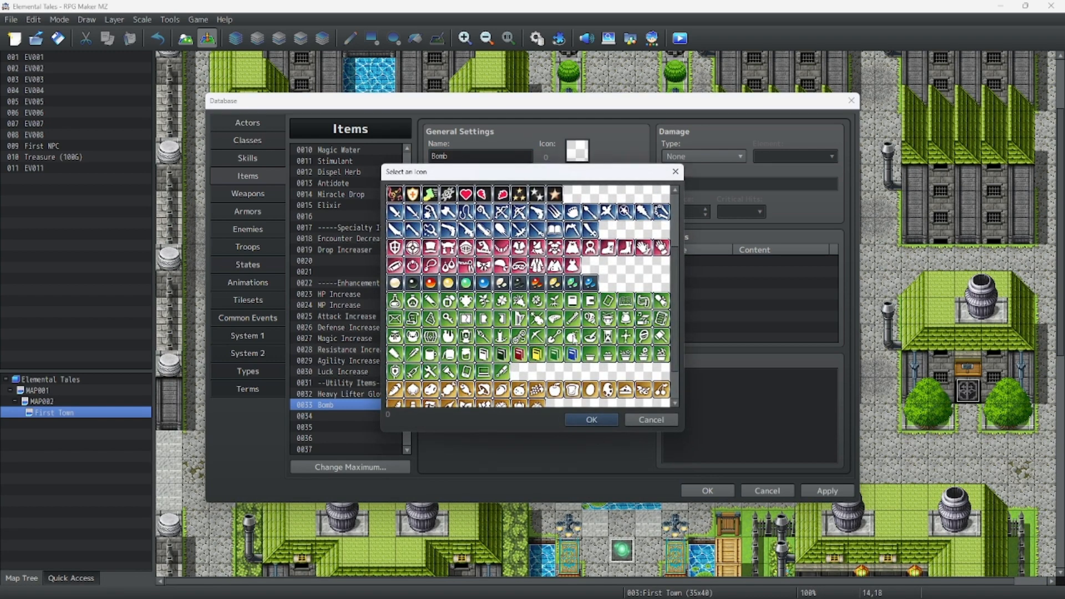
click(572, 337)
click(592, 420)
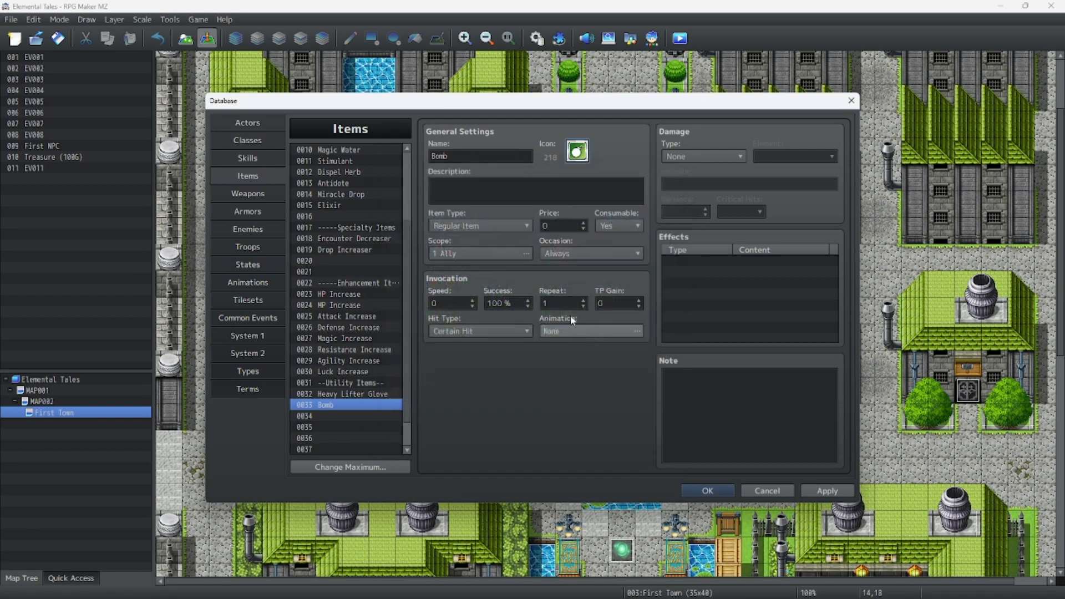
Describe the Bomb as "A bomb that deals some damage to an enemy." and set its price to 250.
click(471, 190)
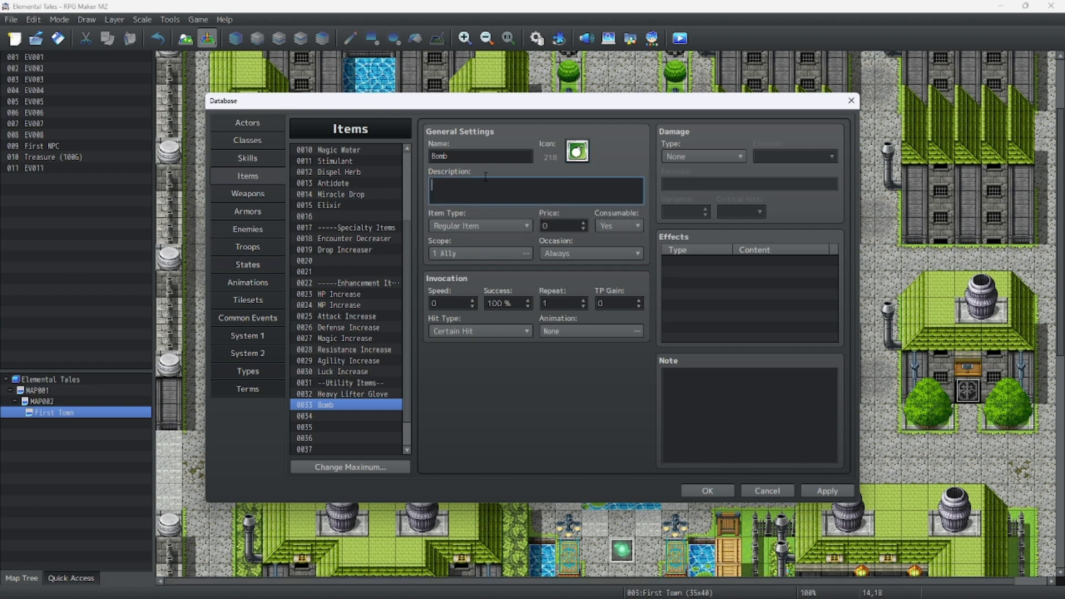
text(A bomb that deals some damage to an enemy.)
click(555, 225)
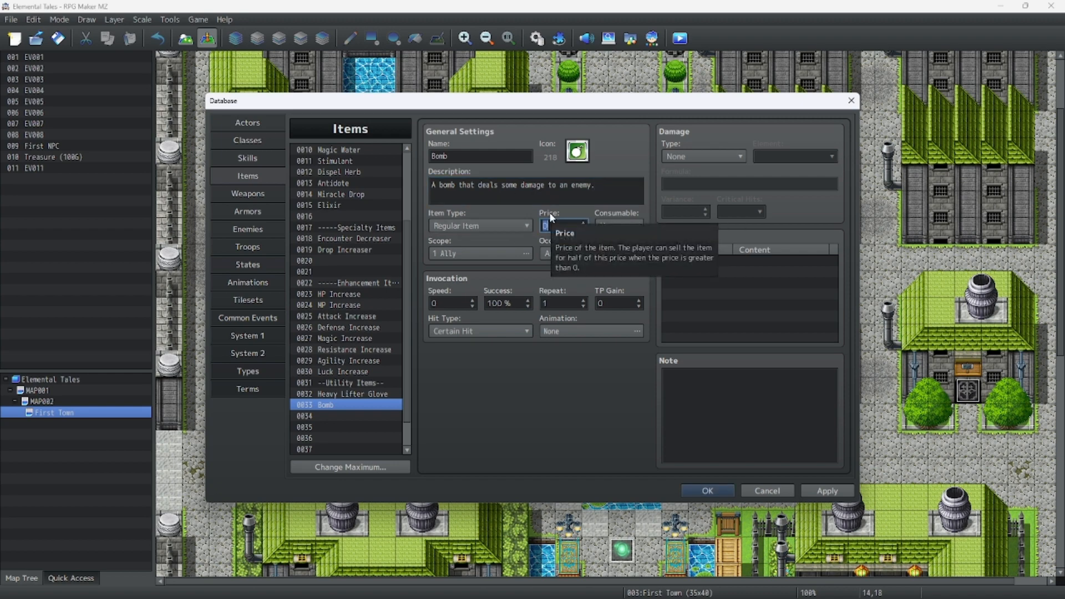
text(25)
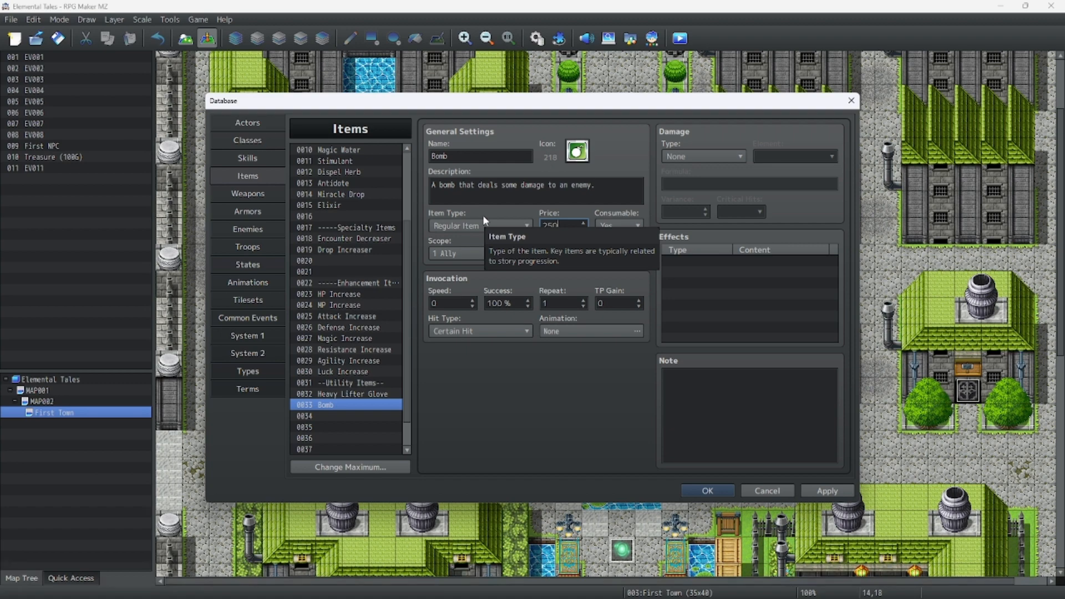
Keep the Bomb a Regular Item, set its scope to one enemy and limit its occasion to Battle Screen.
click(451, 226)
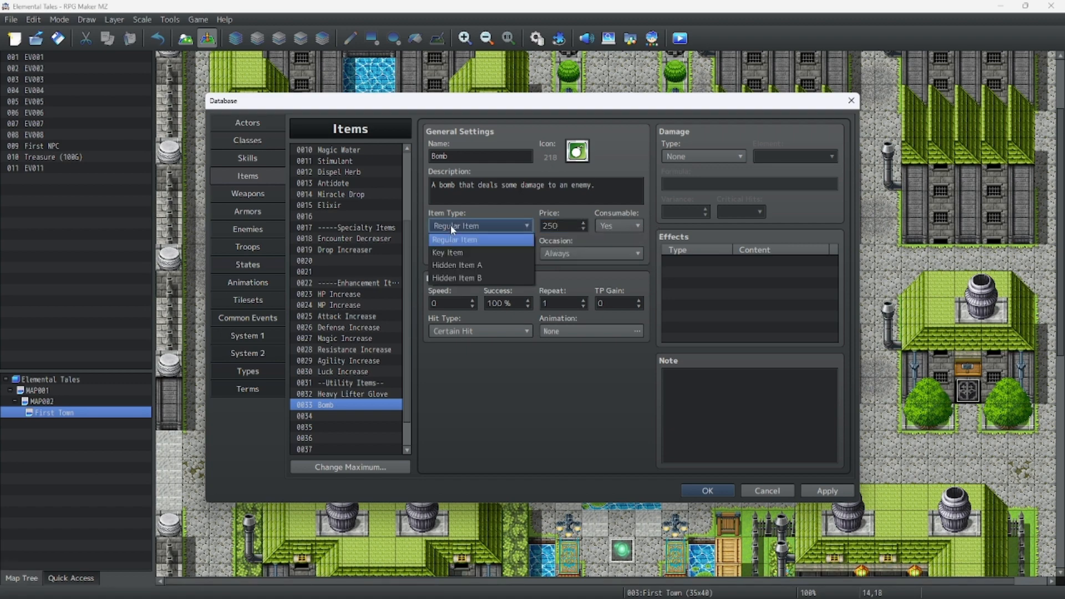
click(450, 225)
click(476, 253)
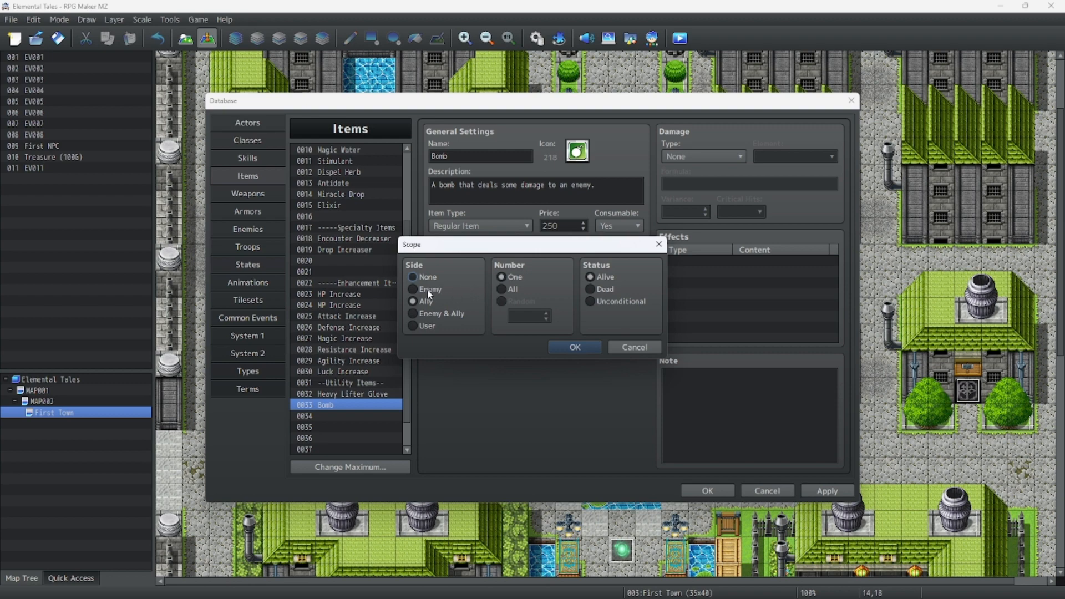
click(414, 289)
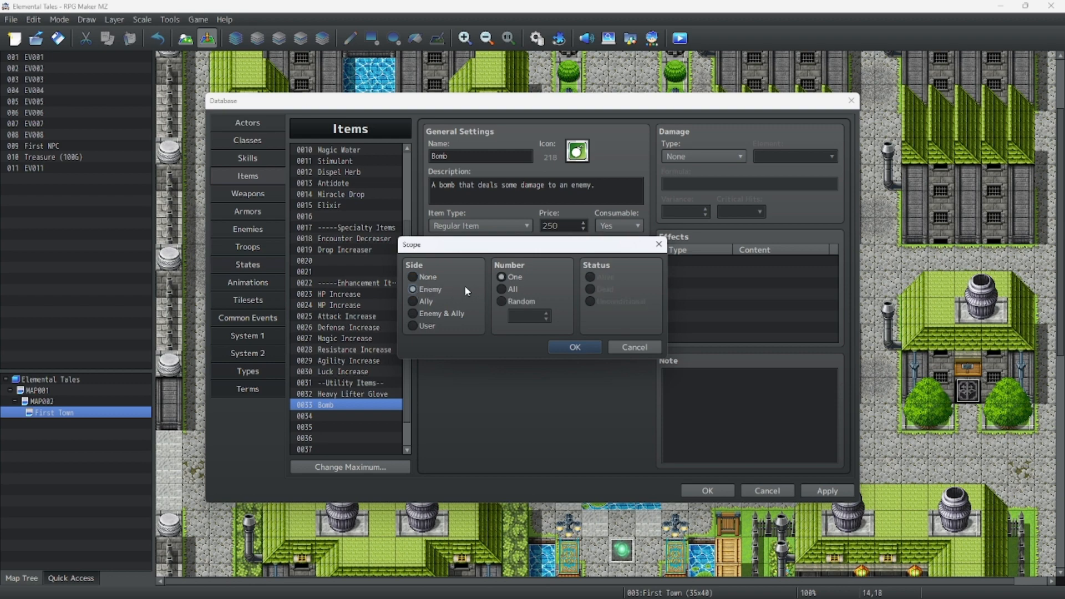
click(571, 346)
click(571, 254)
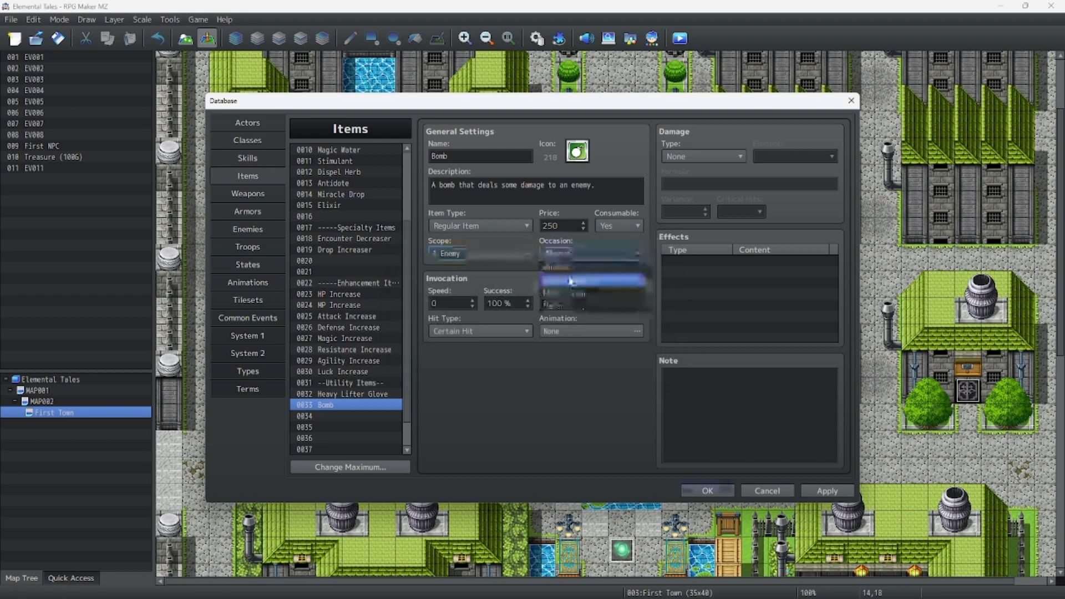
click(569, 276)
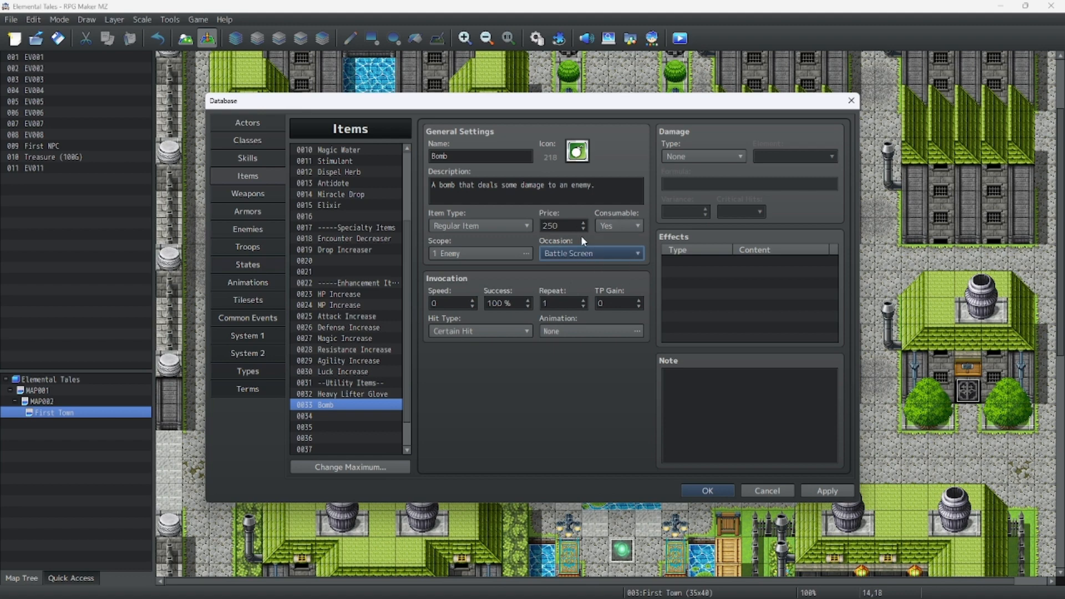
Give the Bomb the HP Damage type with a damage formula of 150.
click(698, 155)
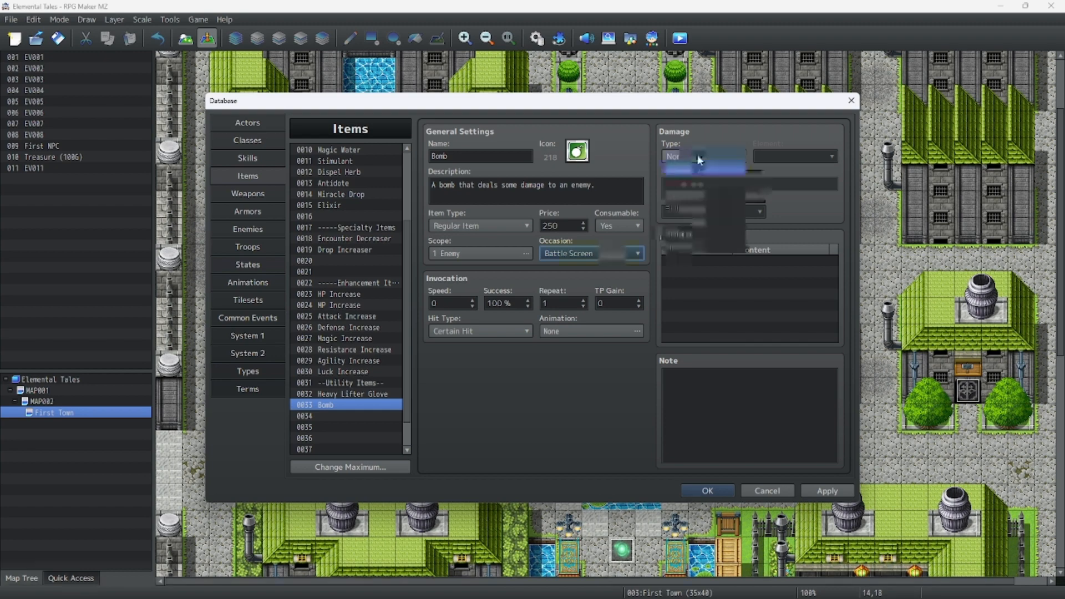
click(716, 178)
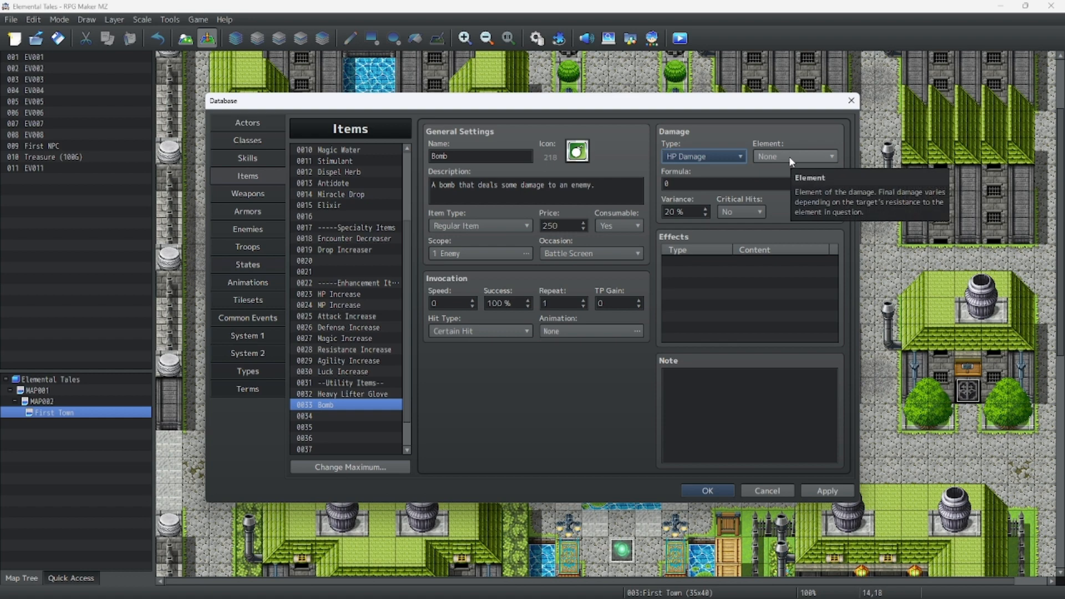
click(697, 184)
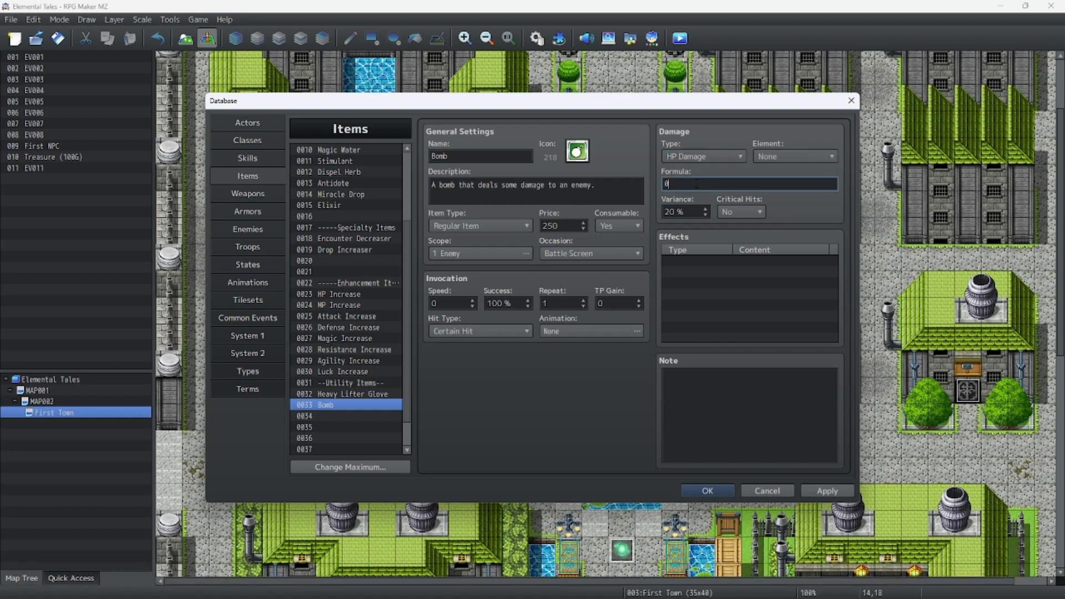
key(BackSpace)
text(150)
mouse_move(706, 195)
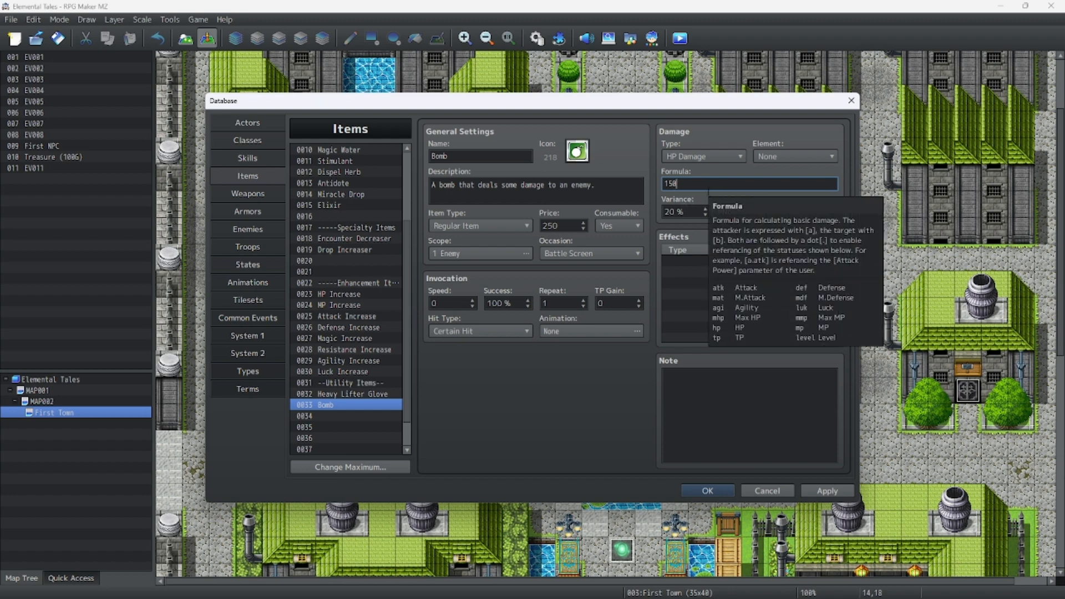
right_click(679, 184)
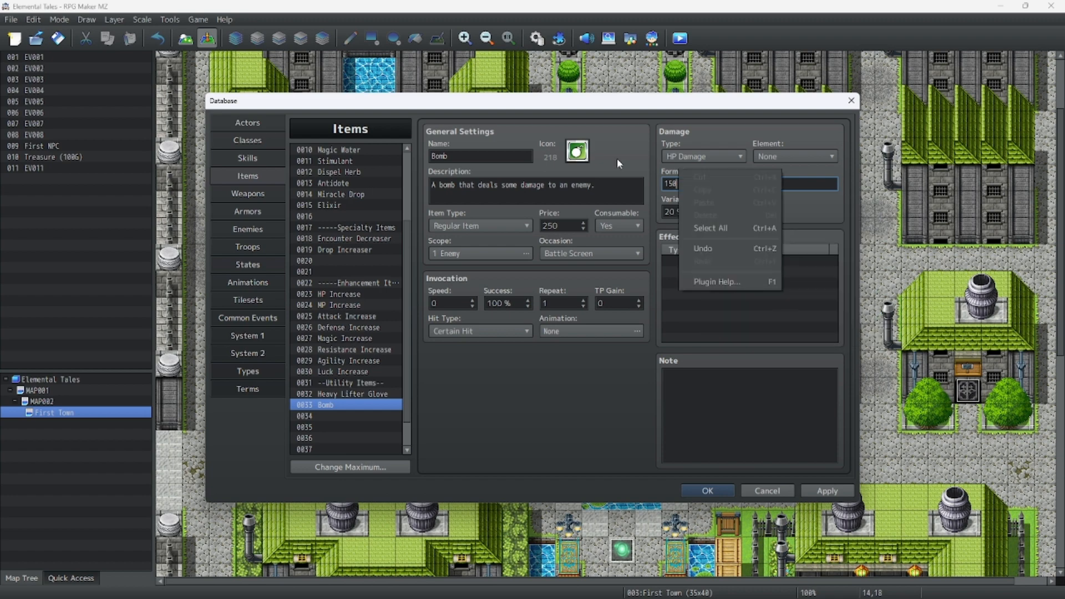
click(801, 214)
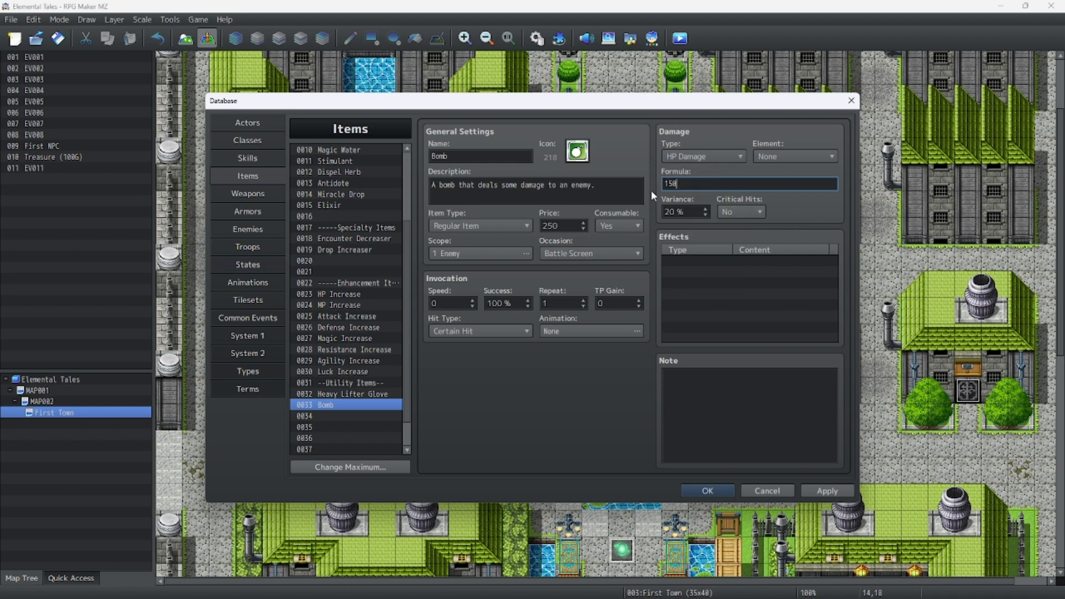
mouse_move(673, 183)
mouse_move(745, 216)
Keep the Bomb's hit type at Certain Hit and assign it the animation 0107 Neutral One 2.
click(491, 332)
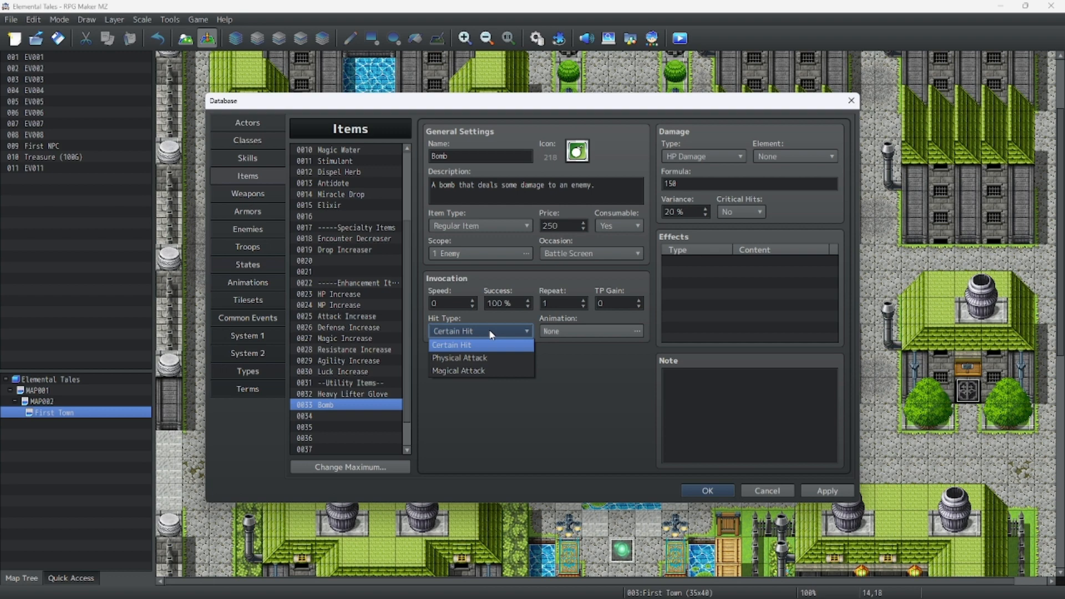
click(488, 329)
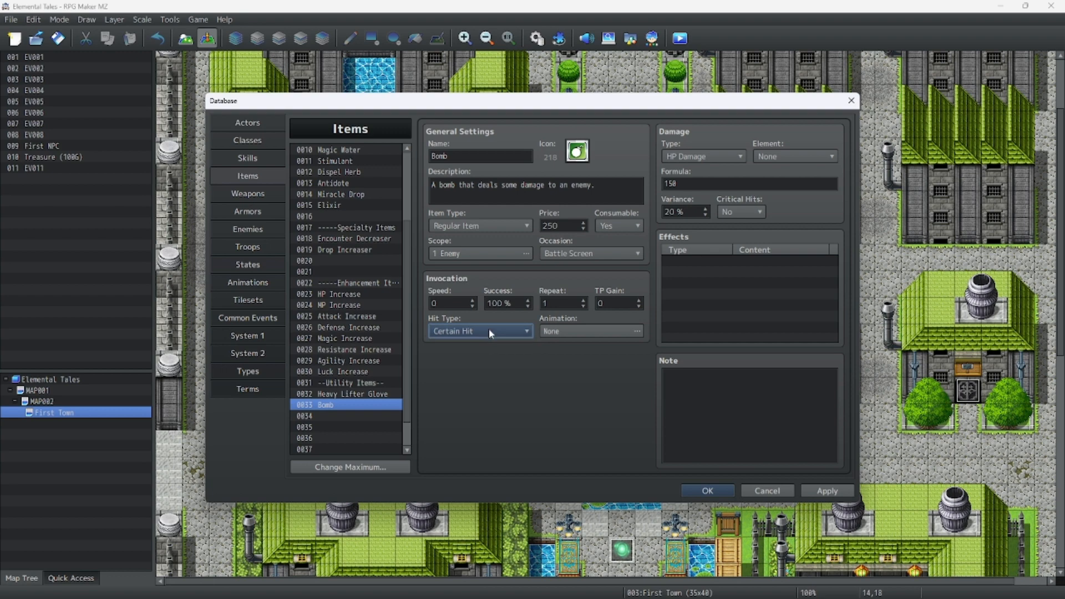
double_click(578, 332)
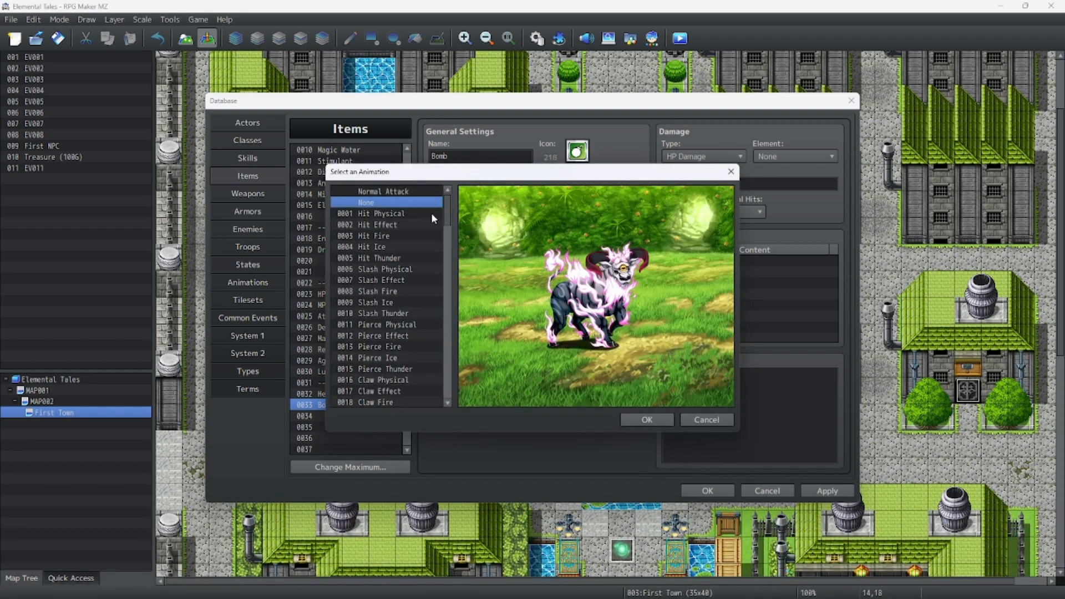
drag(448, 211, 450, 387)
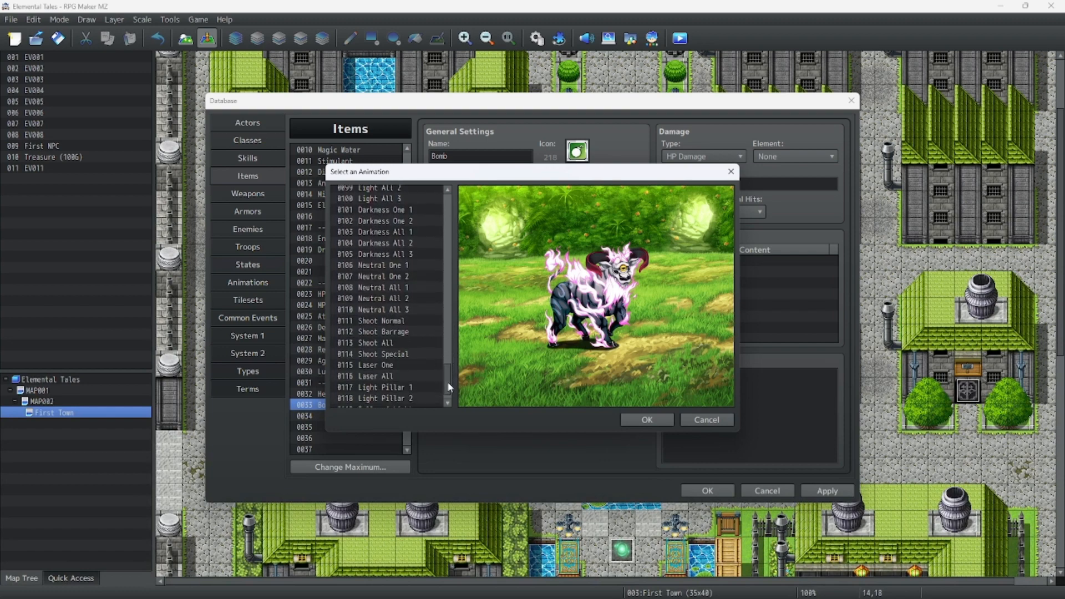
click(407, 278)
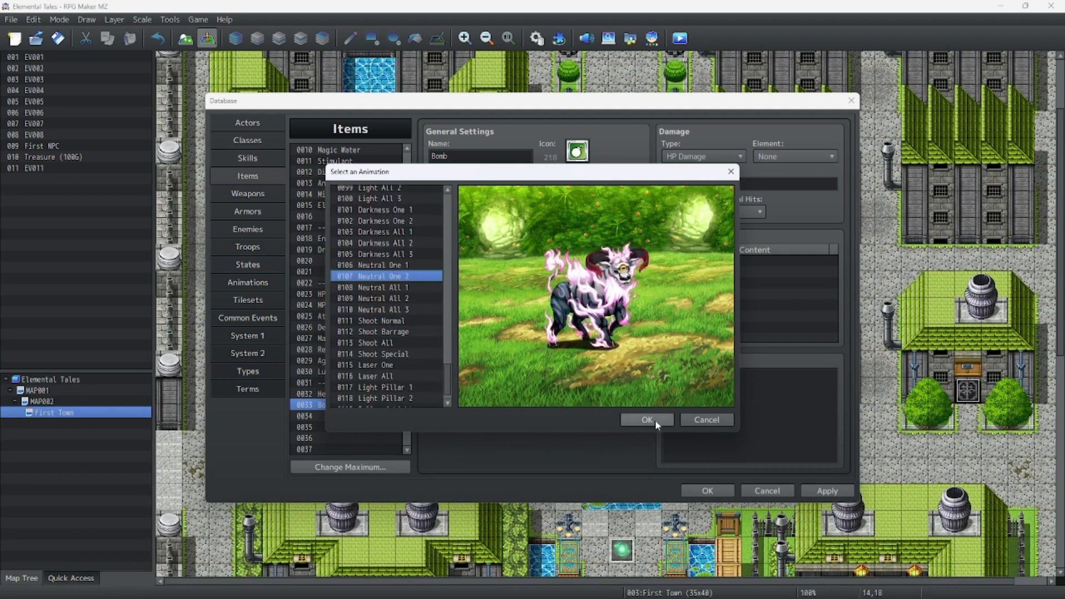
click(646, 418)
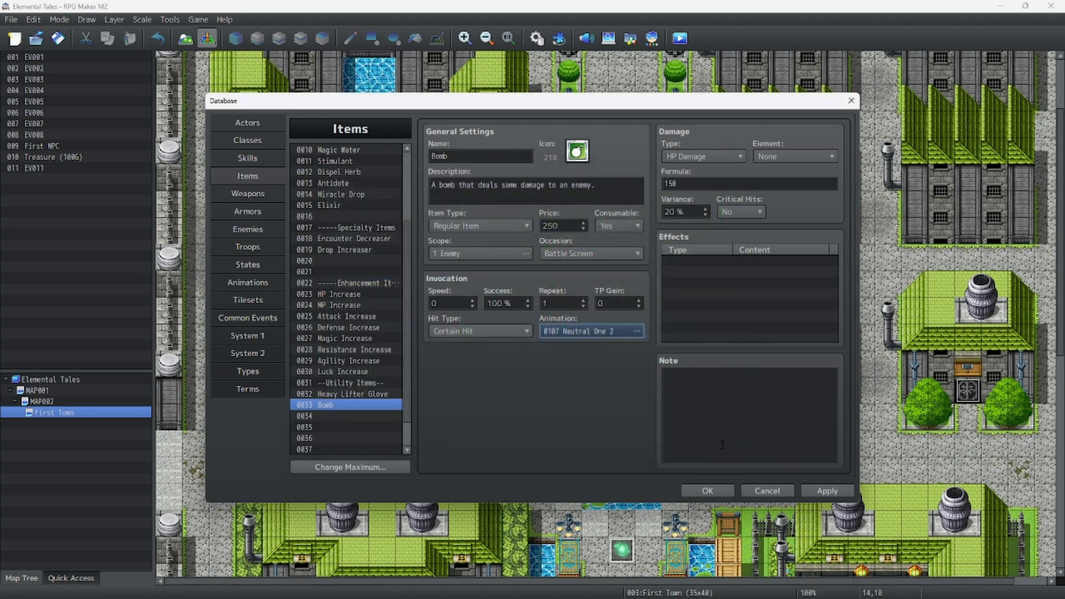
Start a battle test against the Goblin*2 troop with the default party and maximize the game window.
click(261, 244)
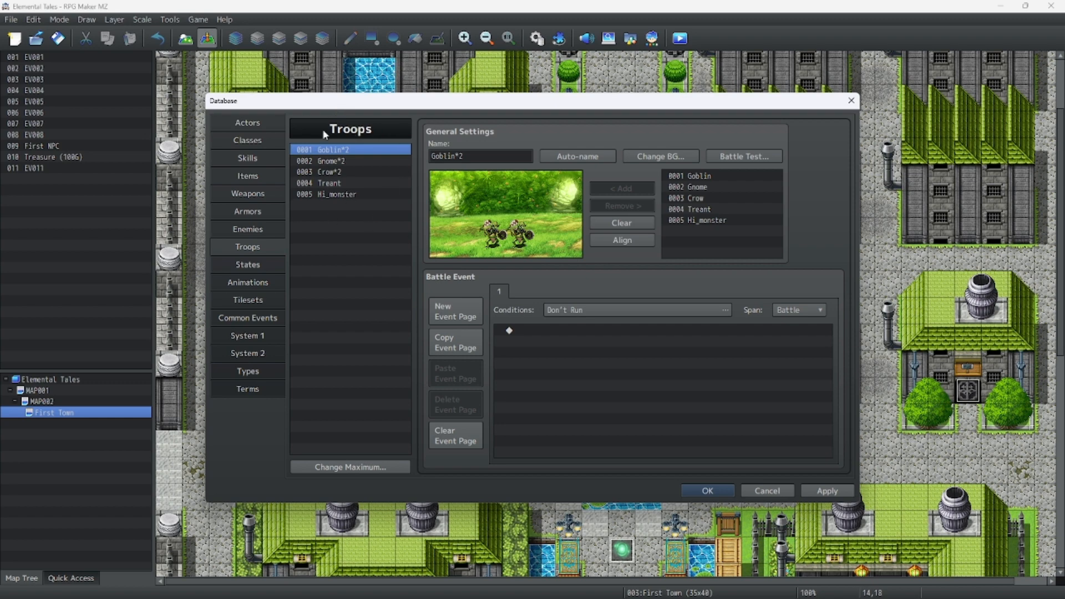
click(739, 156)
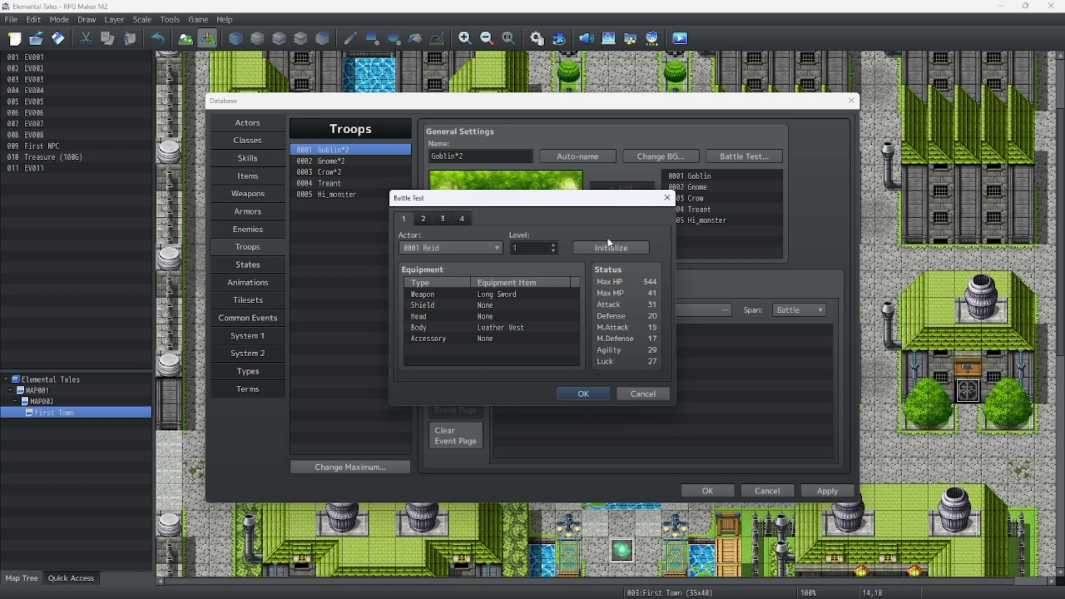
click(584, 395)
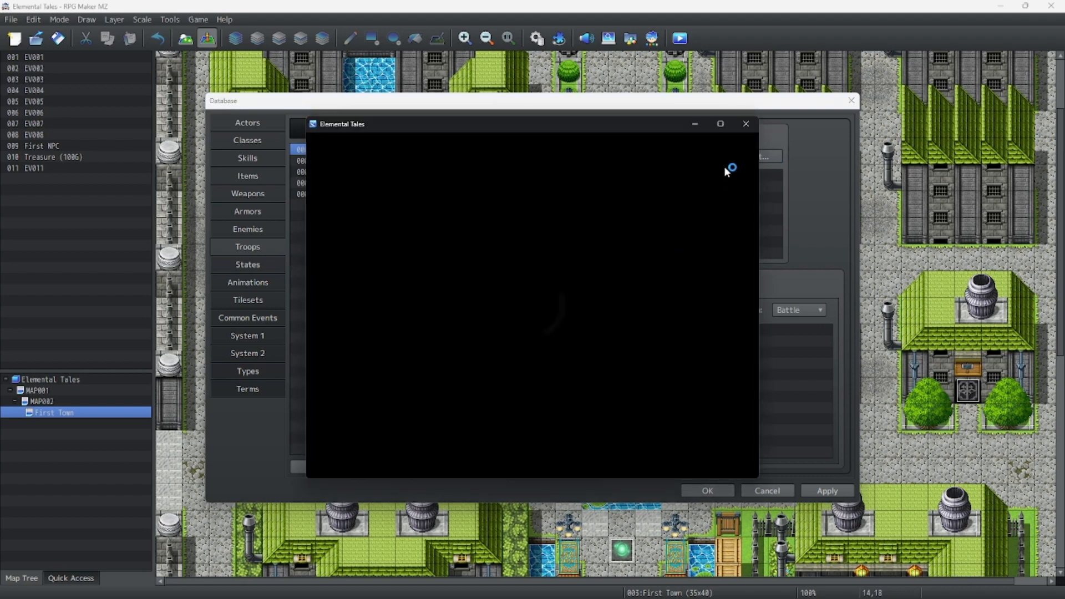
click(720, 123)
click(680, 240)
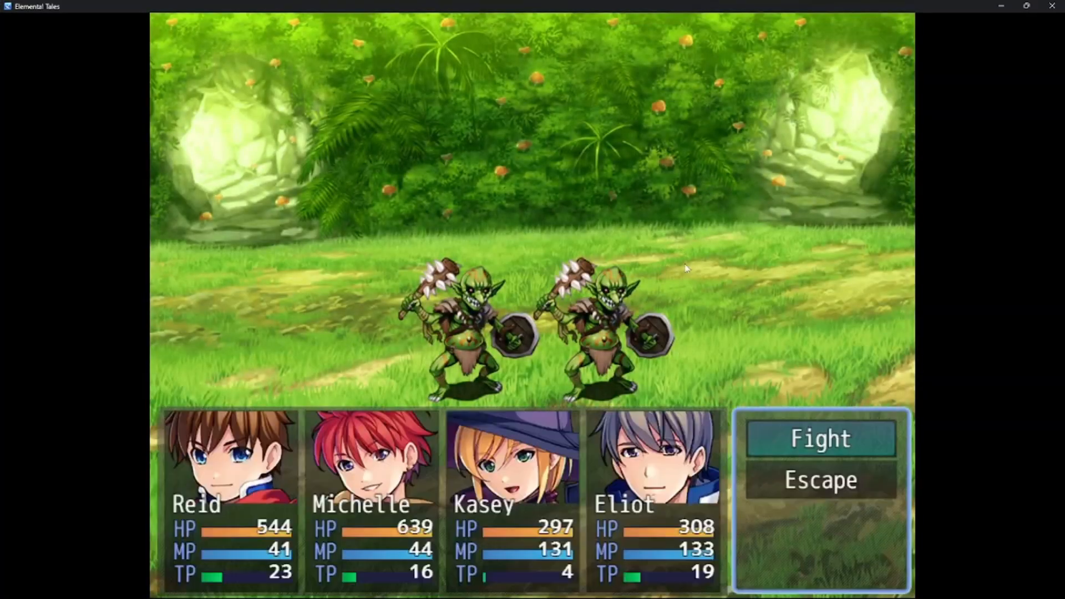
Begin the fight and have the first party member use the Bomb item on a goblin.
click(799, 437)
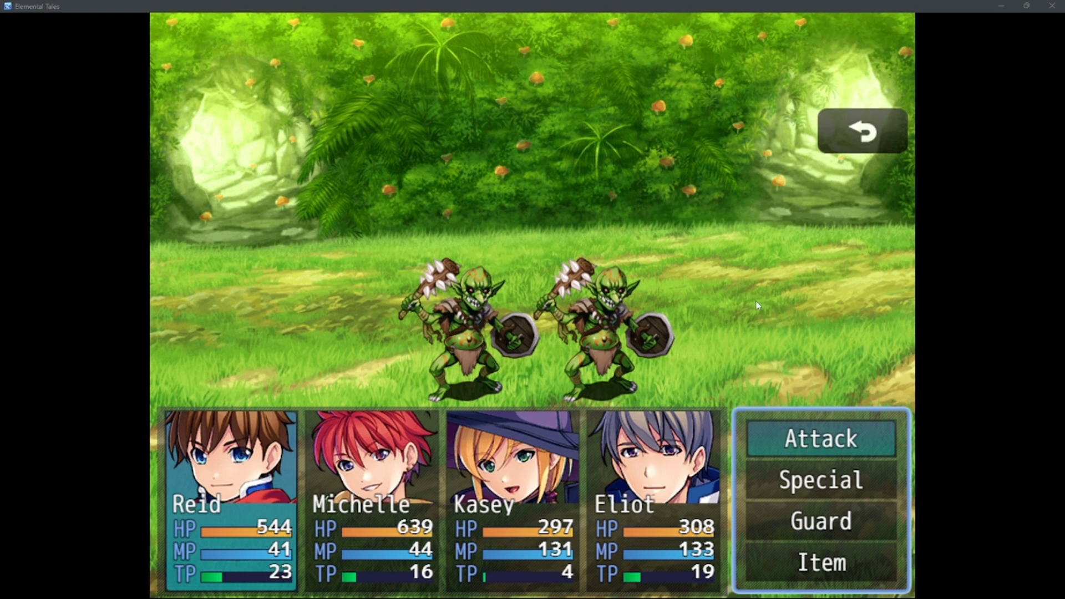
click(805, 562)
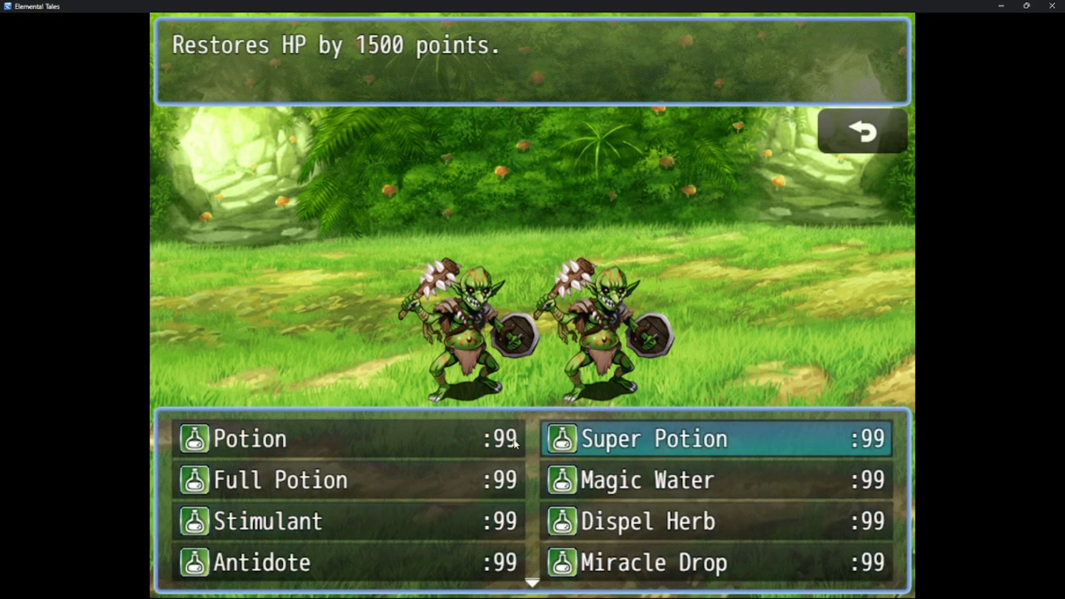
scroll(527, 449, down, 2)
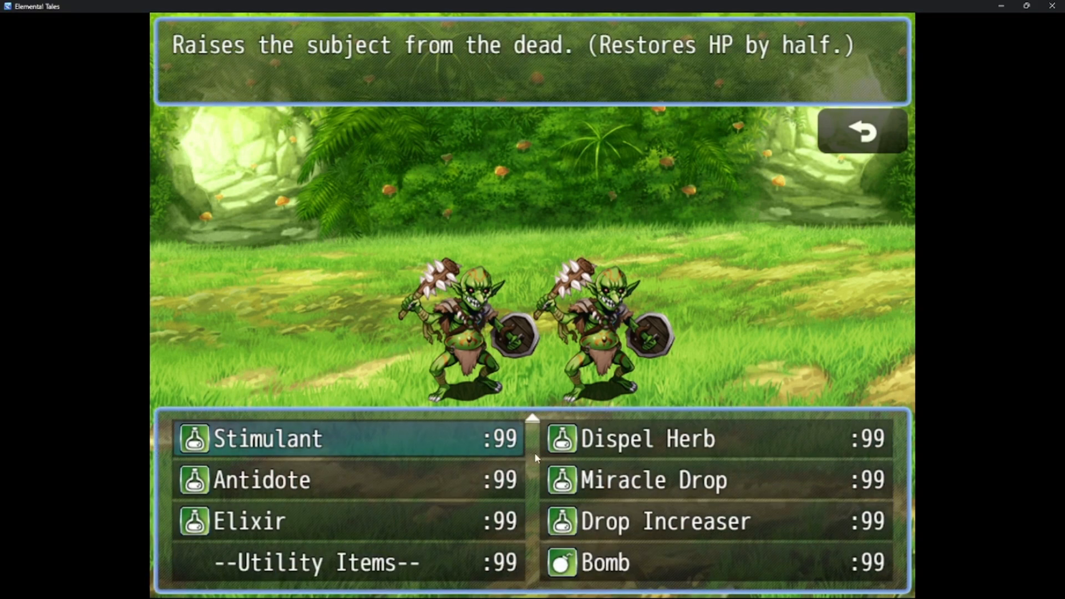
click(593, 562)
click(383, 448)
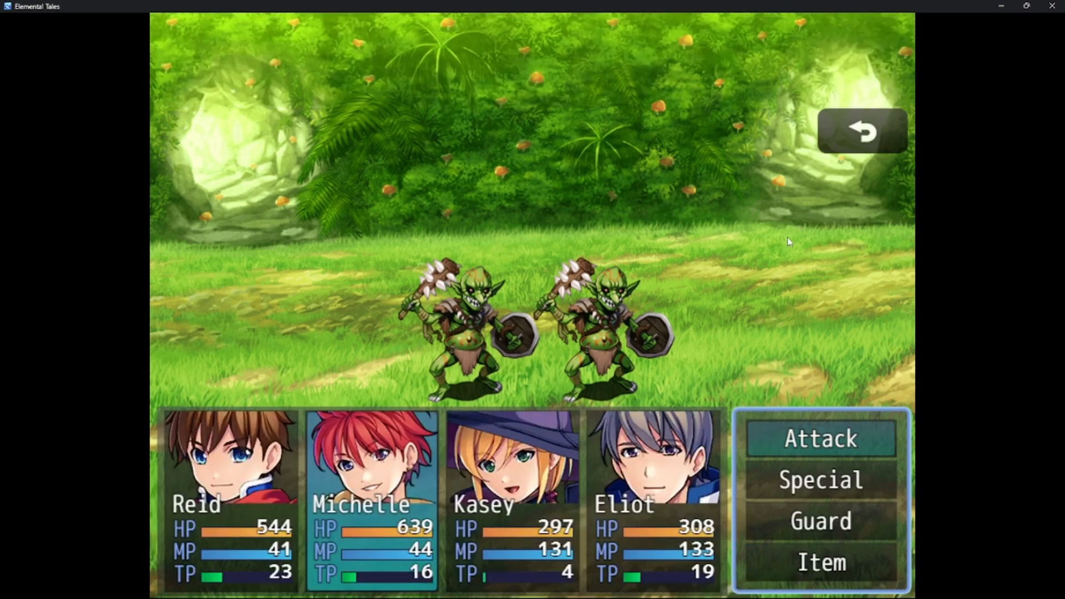
Choose a normal attack for each remaining party member and play out the battle round.
key(Return)
key(Return)
key(Return)
key(Return)
key(Return)
key(Return)
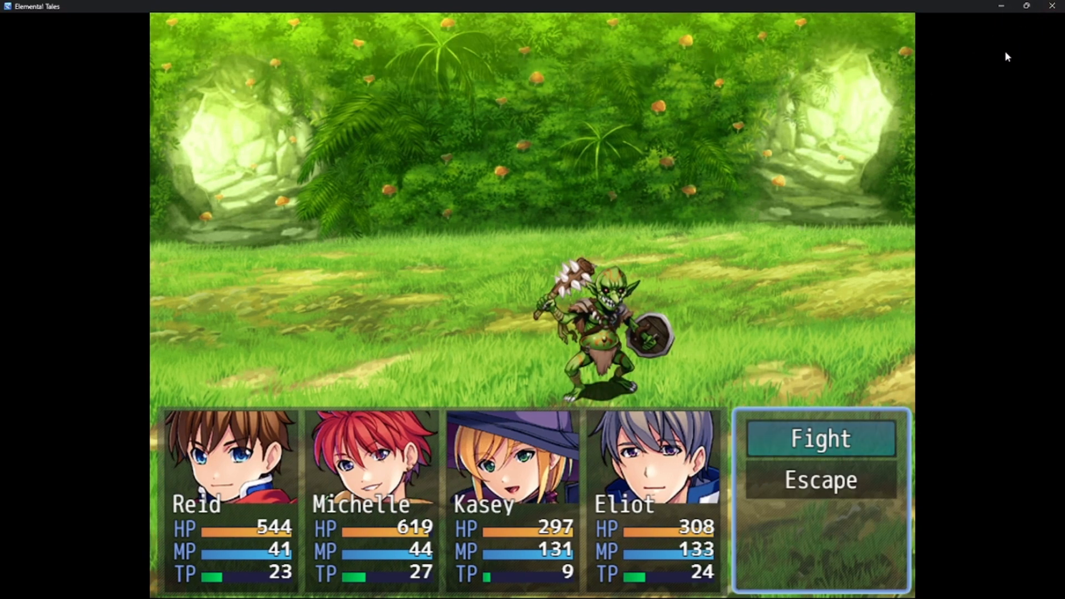
Close the battle test and accept the database changes to return to the map.
click(1052, 5)
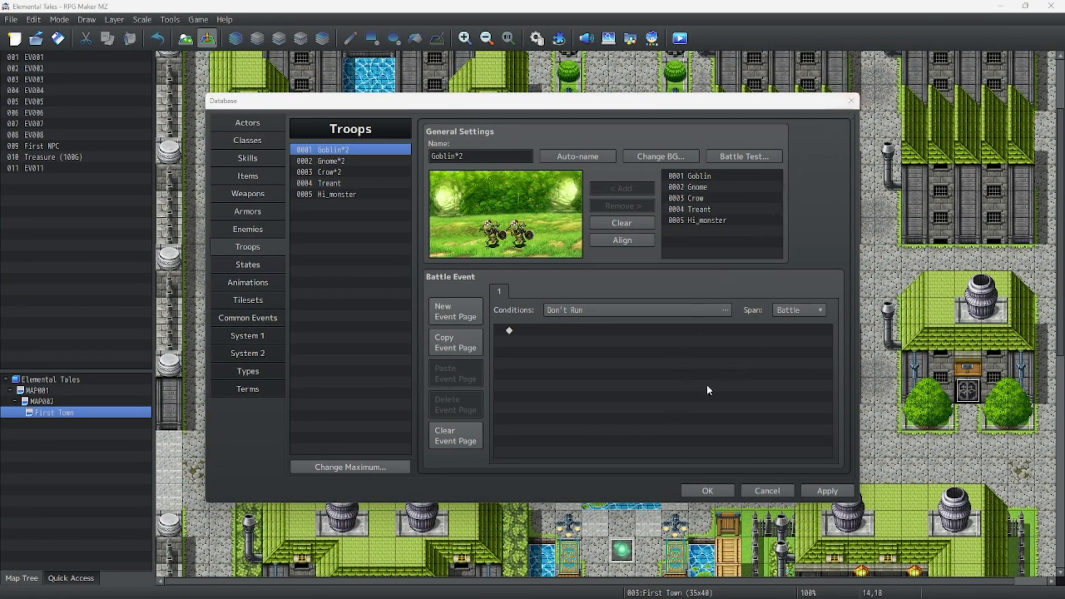
click(704, 490)
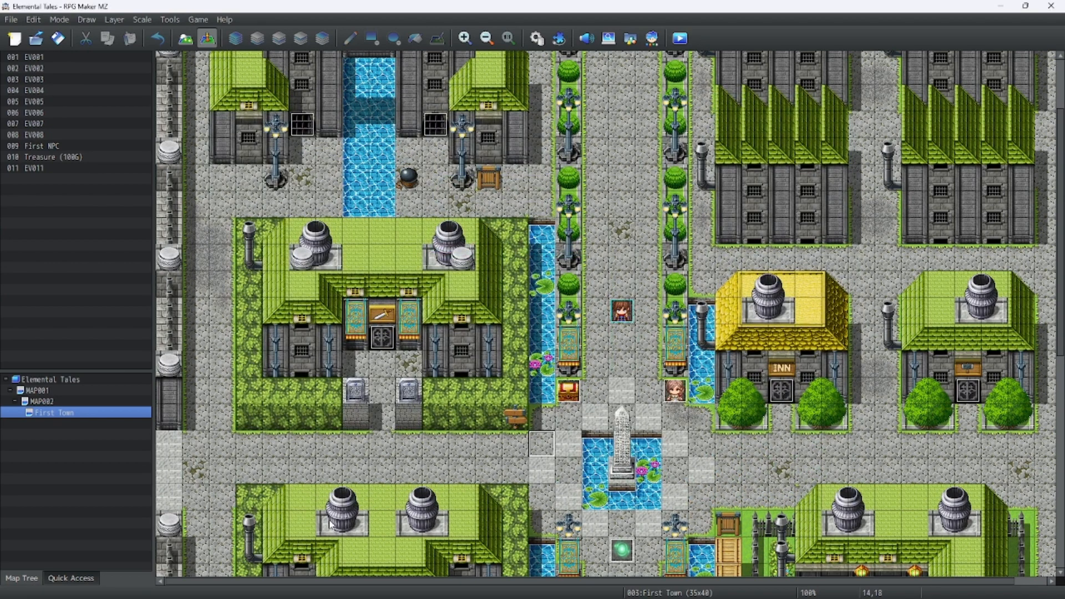